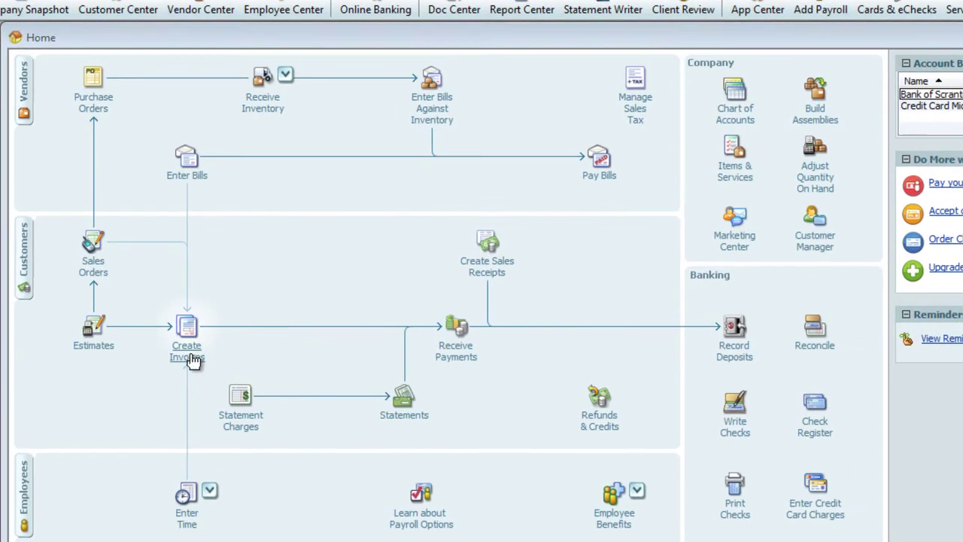
# - Open a new invoice, sales receipt and estimate in turn, closing each without saving
pyautogui.click(209, 349)
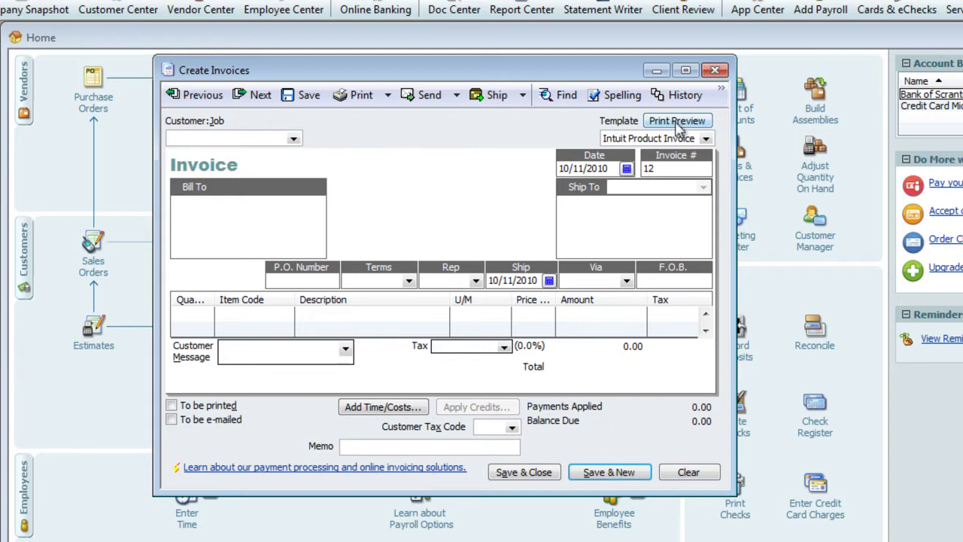
pyautogui.click(715, 70)
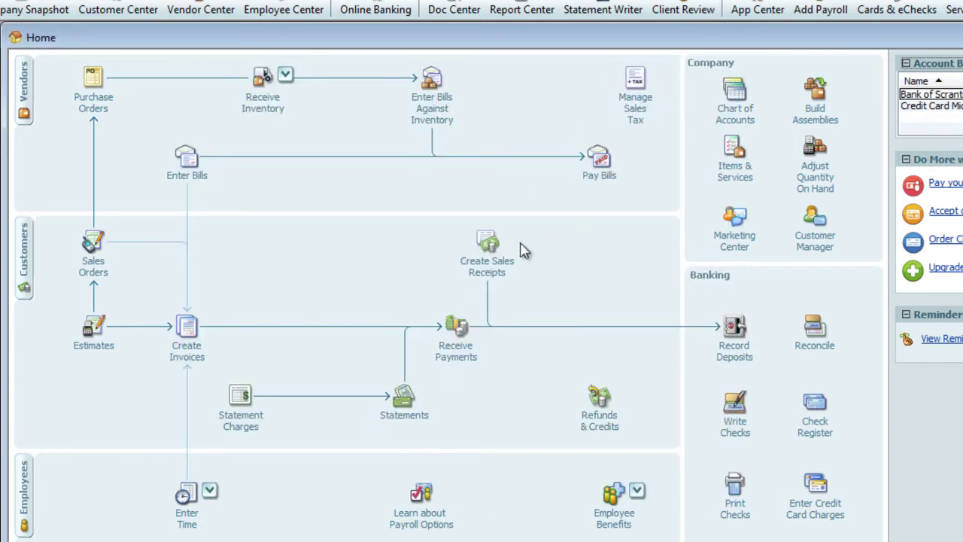
pyautogui.click(490, 265)
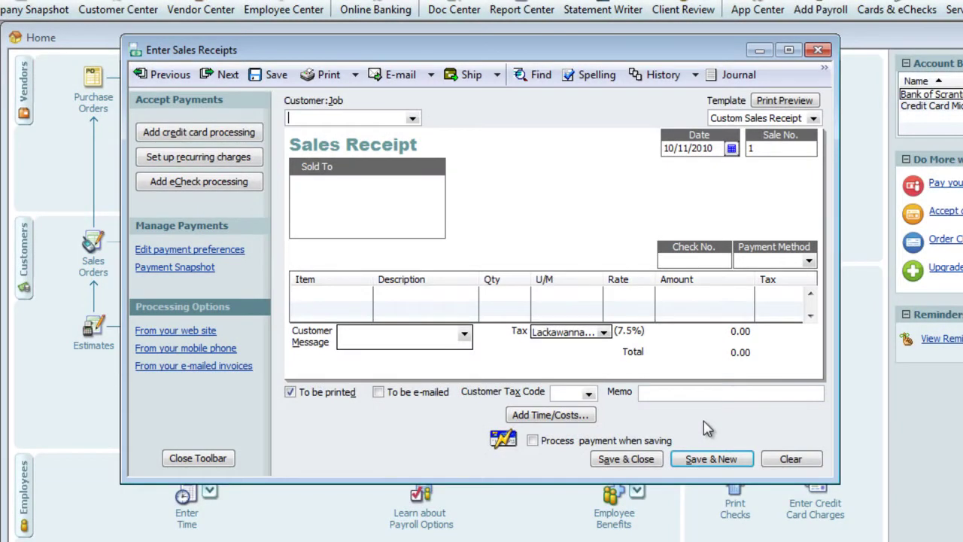
pyautogui.click(819, 52)
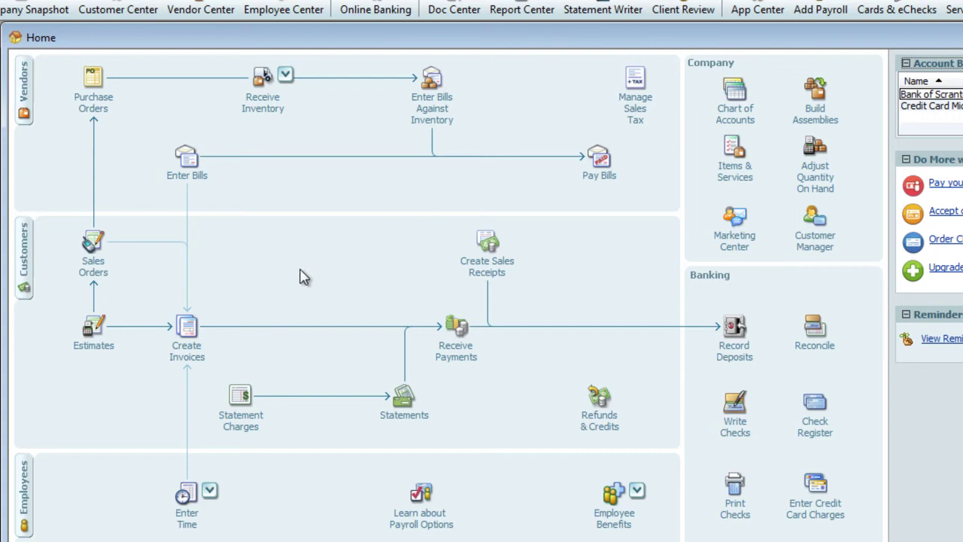
pyautogui.click(103, 349)
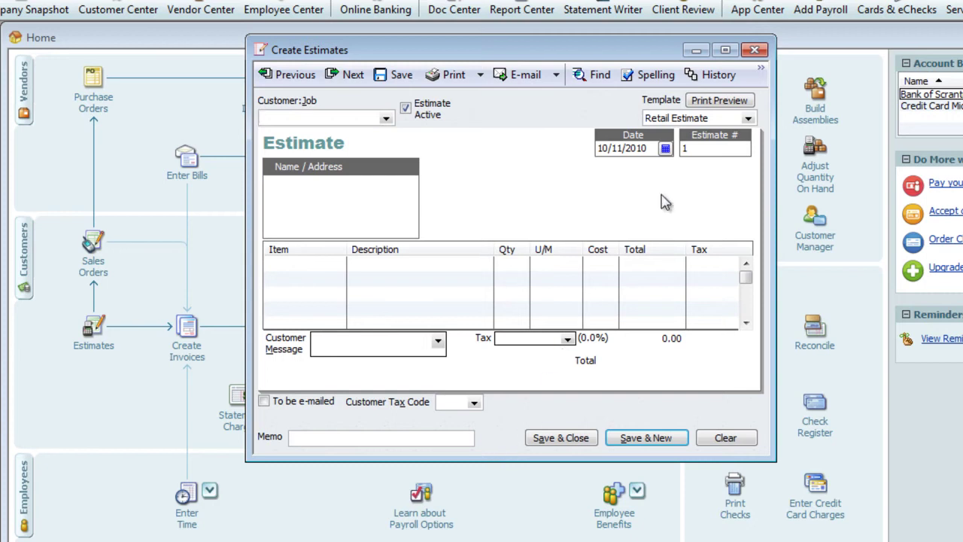
pyautogui.click(756, 51)
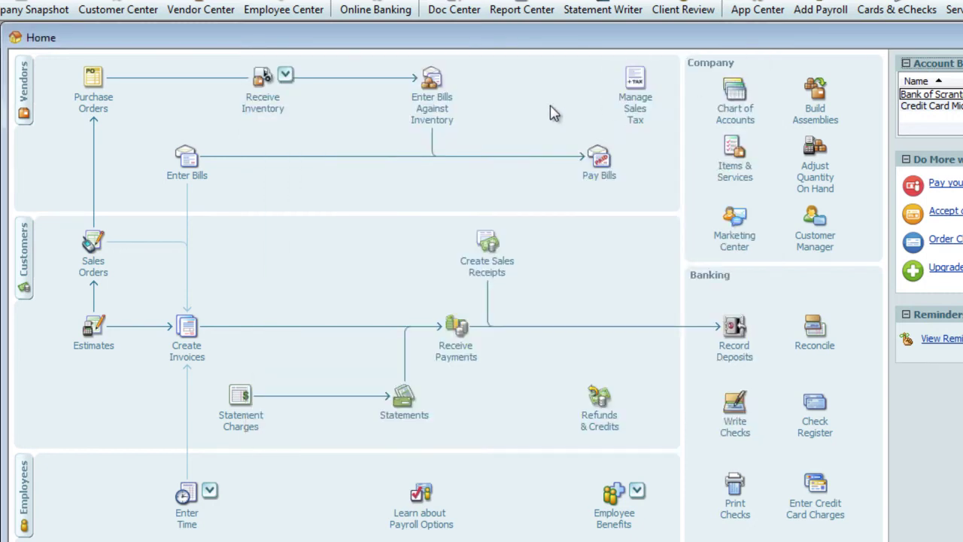
# - Look at the memo field on a new bank deposit, then close it unsaved
pyautogui.click(722, 351)
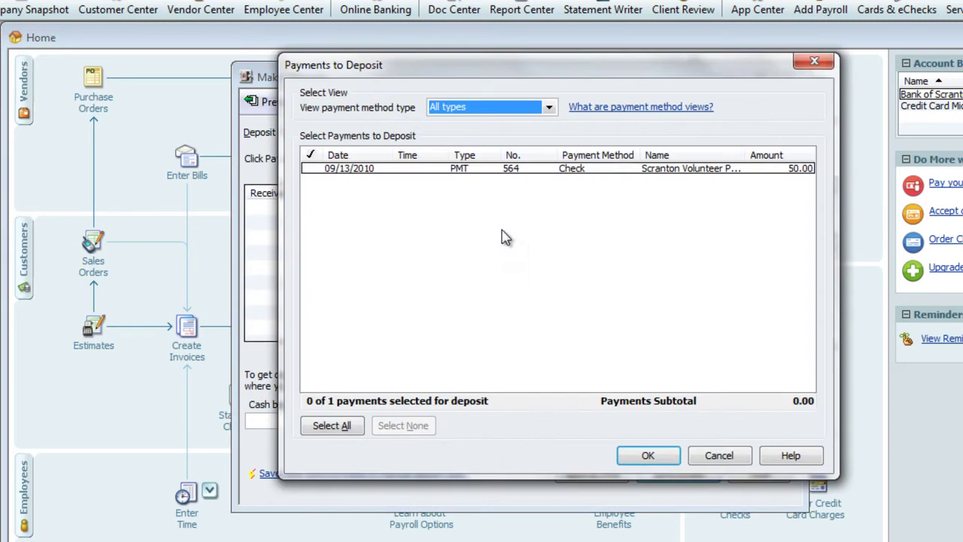
pyautogui.click(812, 62)
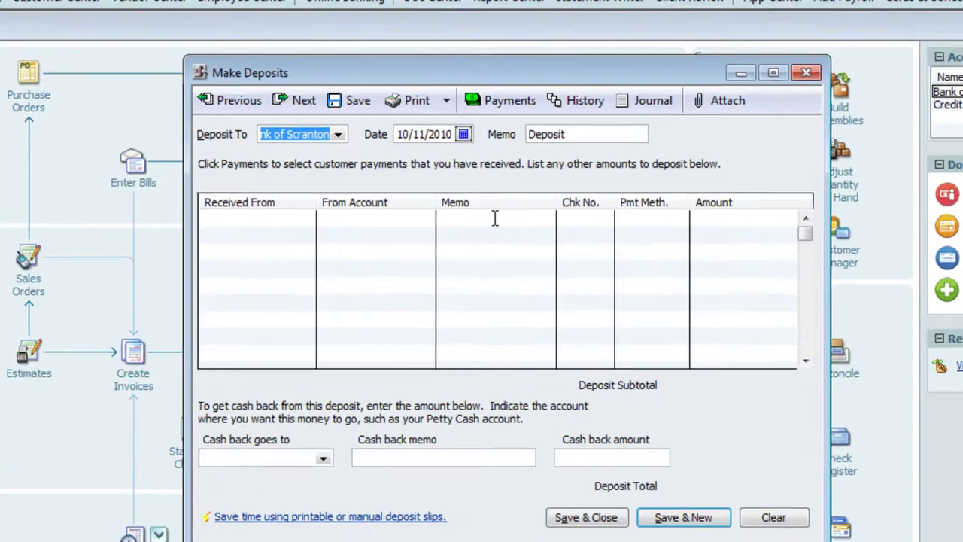
pyautogui.click(520, 207)
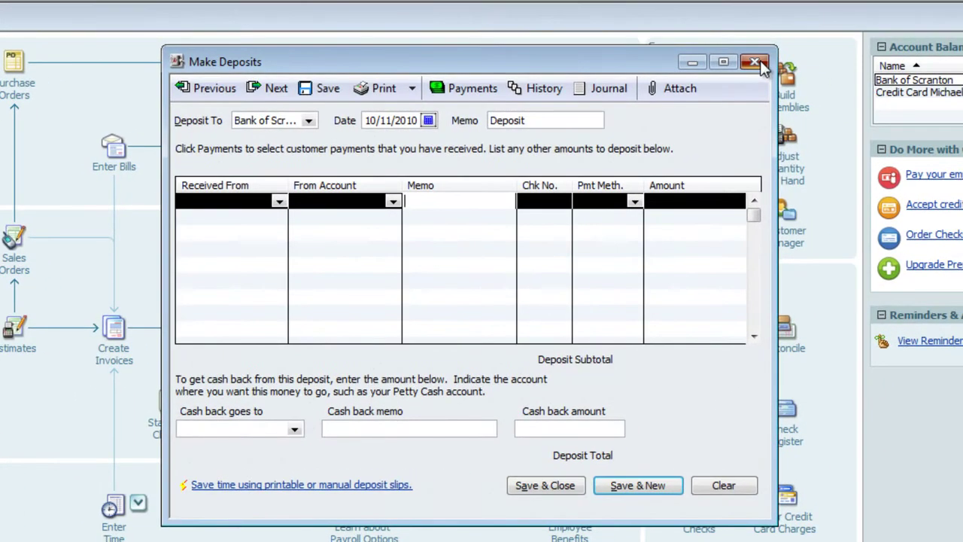
pyautogui.click(795, 69)
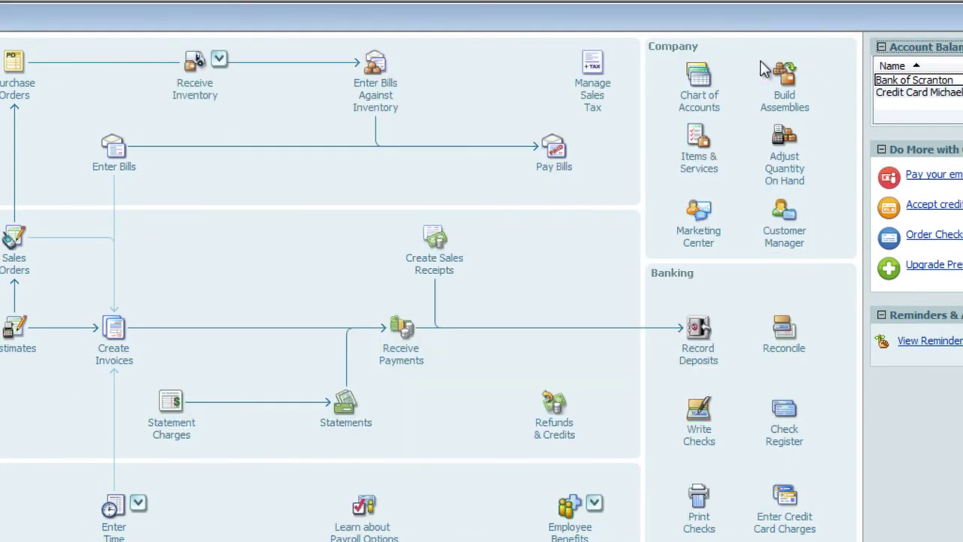
# - Inspect the overall and expense-line memo fields on a new bill, then close it
pyautogui.click(381, 103)
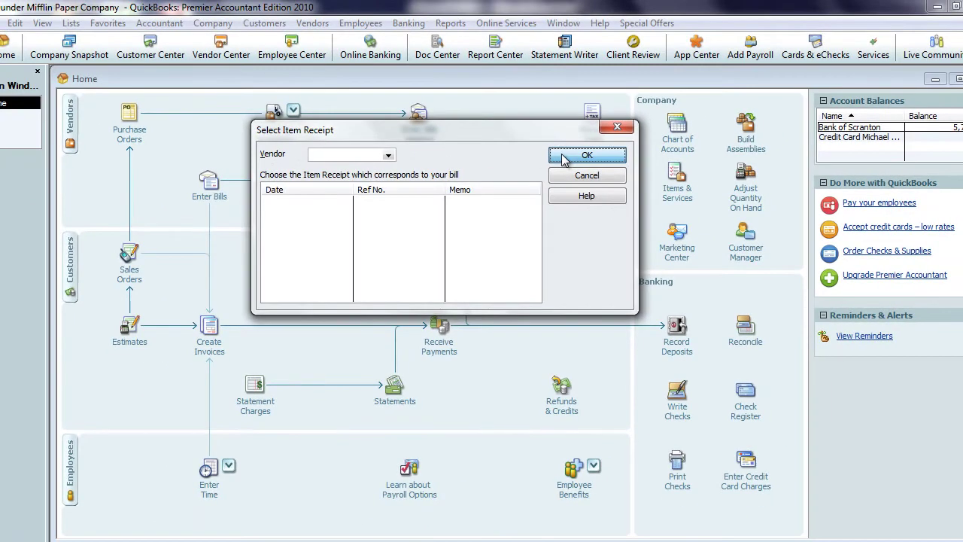
pyautogui.click(565, 158)
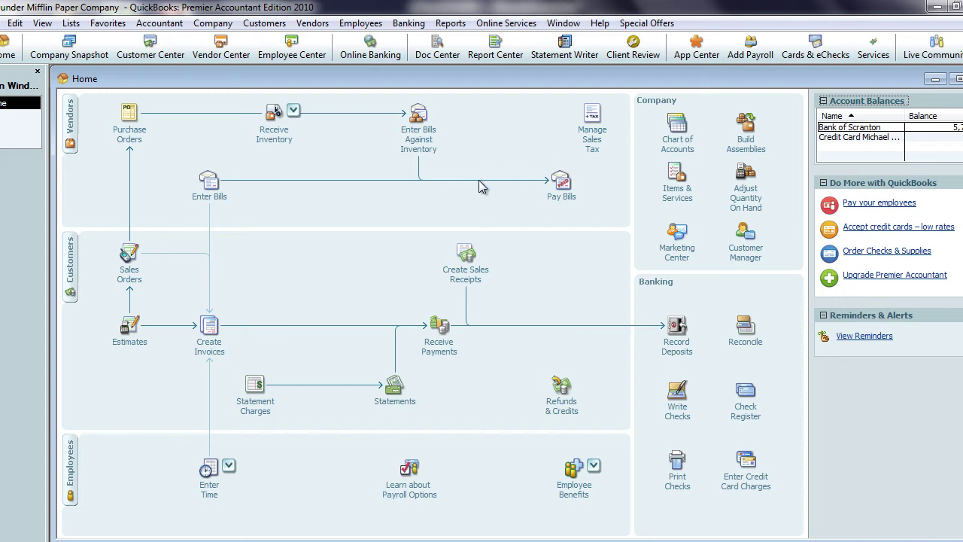
pyautogui.click(214, 201)
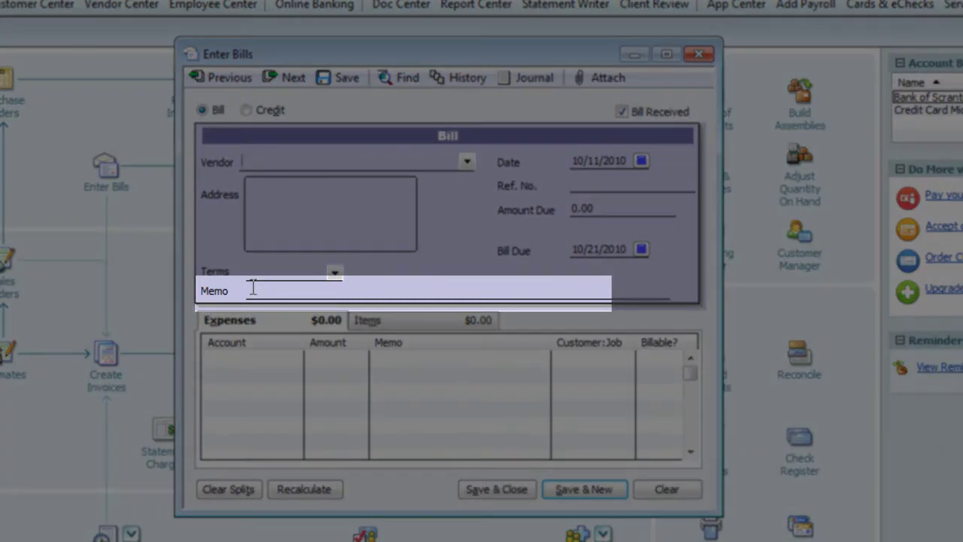
pyautogui.click(253, 288)
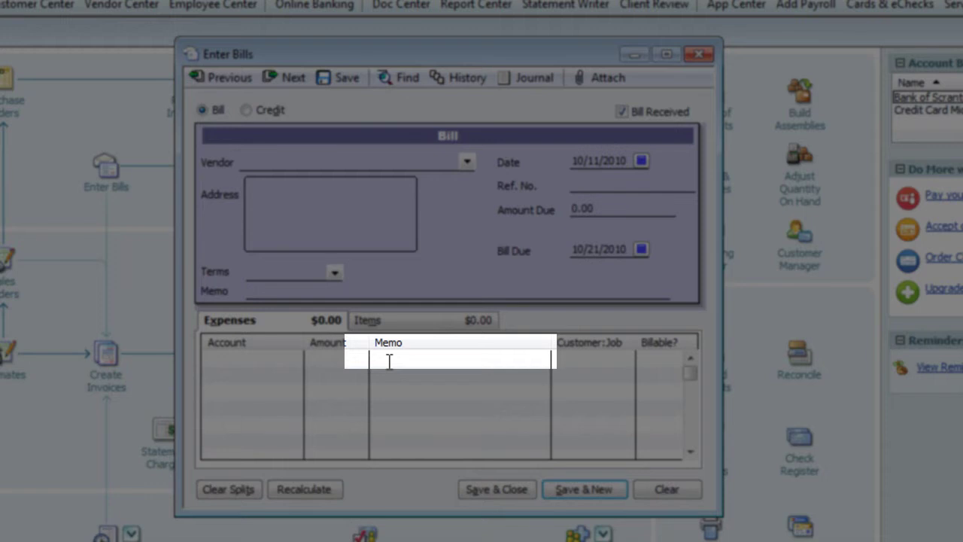
pyautogui.click(389, 359)
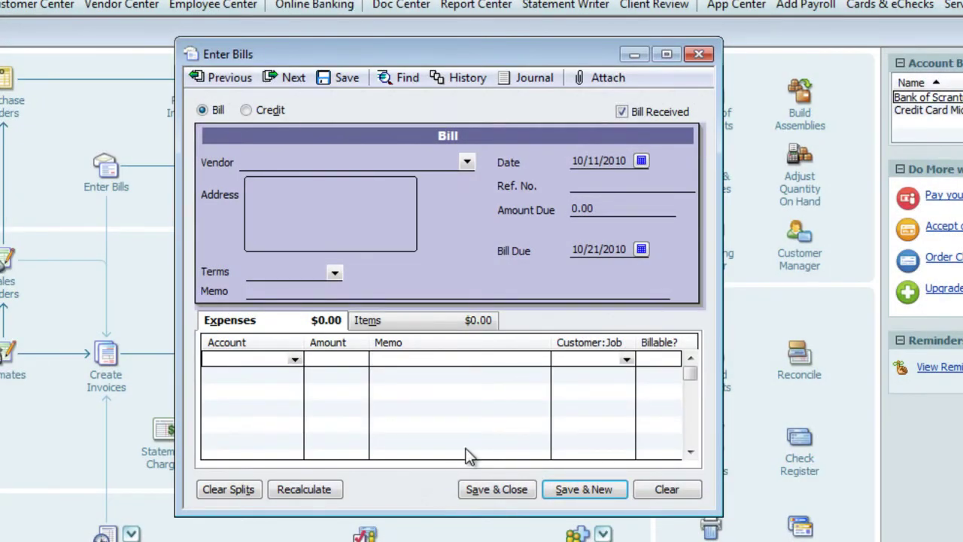
pyautogui.click(699, 54)
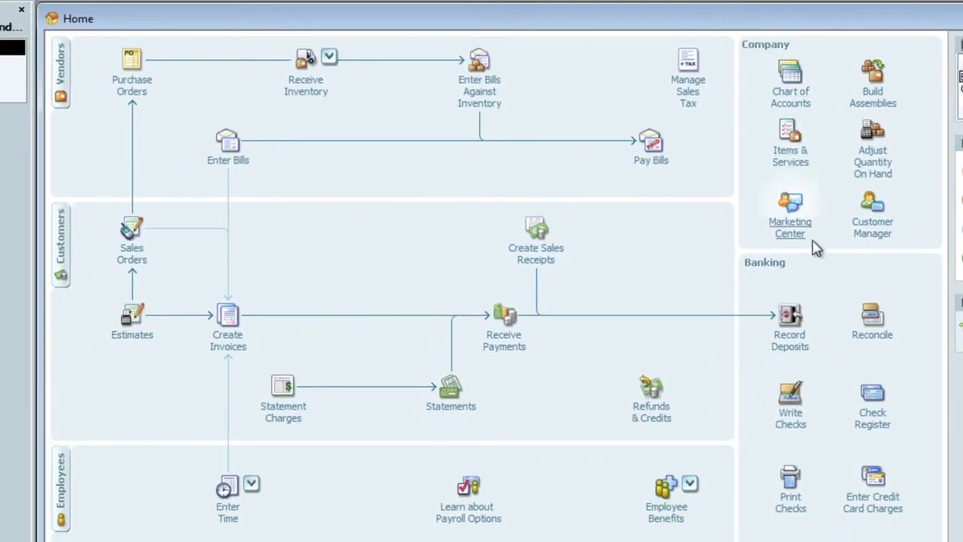
# - Inspect the overall and expense-line memo fields on a new credit card charge, then close it
pyautogui.click(868, 503)
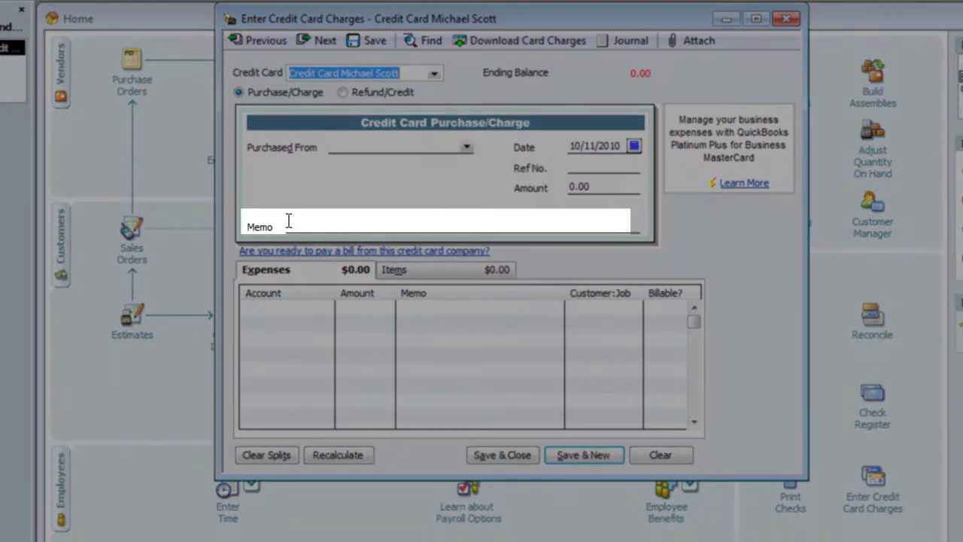
pyautogui.click(286, 227)
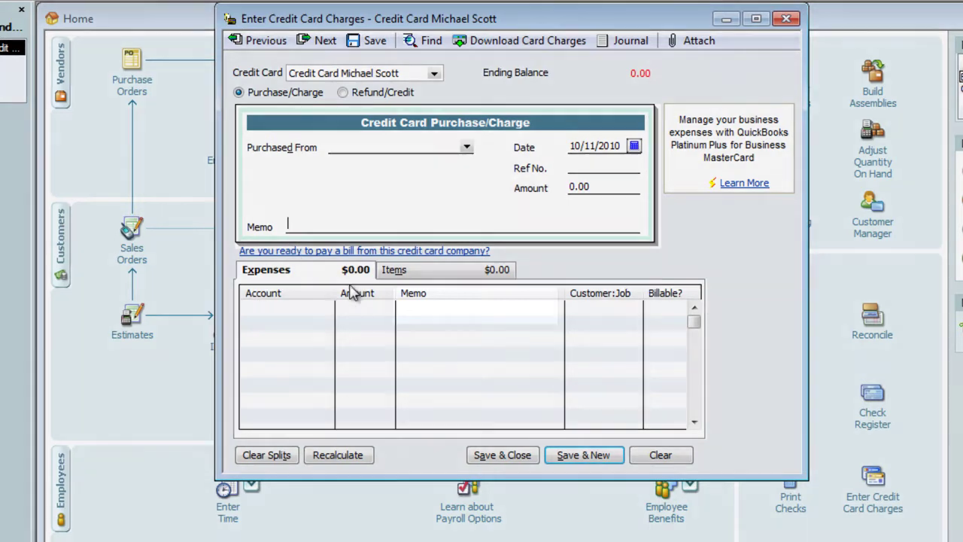
pyautogui.click(418, 308)
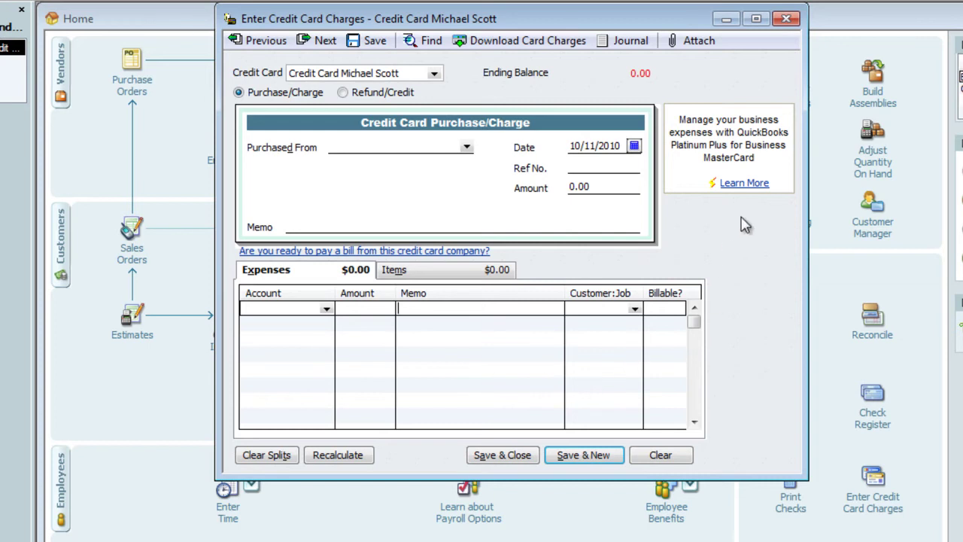
pyautogui.click(785, 18)
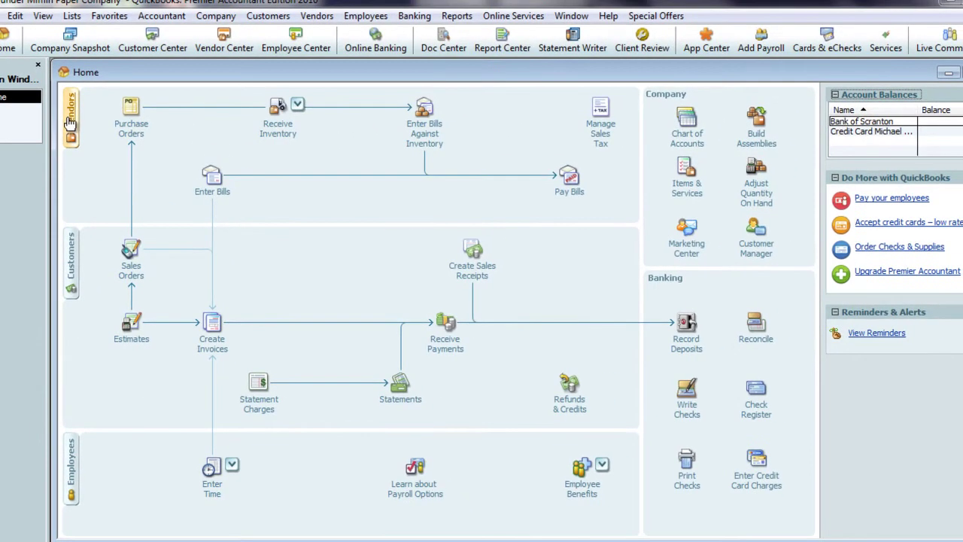
# - Review Scranton Utilities' open balance report and check 12347 in the Vendor Center
pyautogui.click(62, 97)
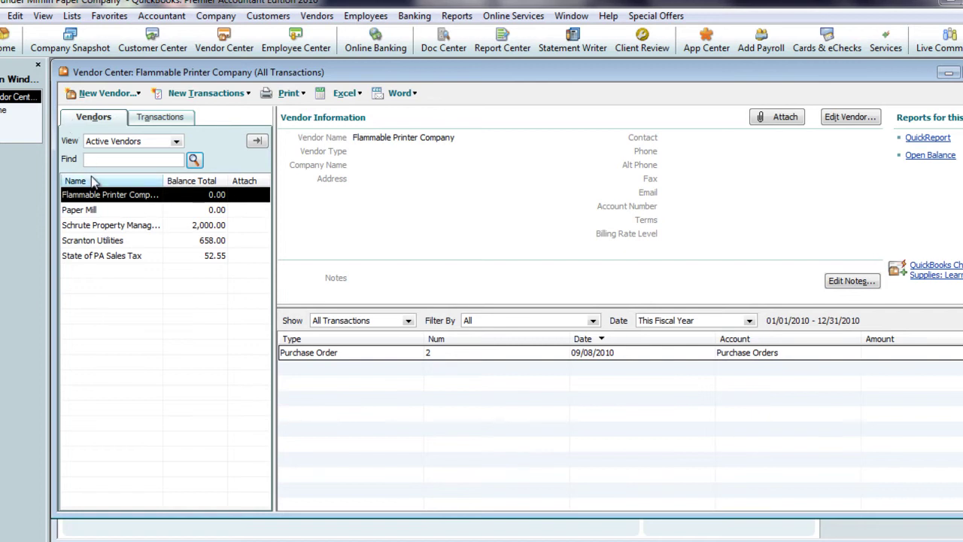
pyautogui.click(109, 241)
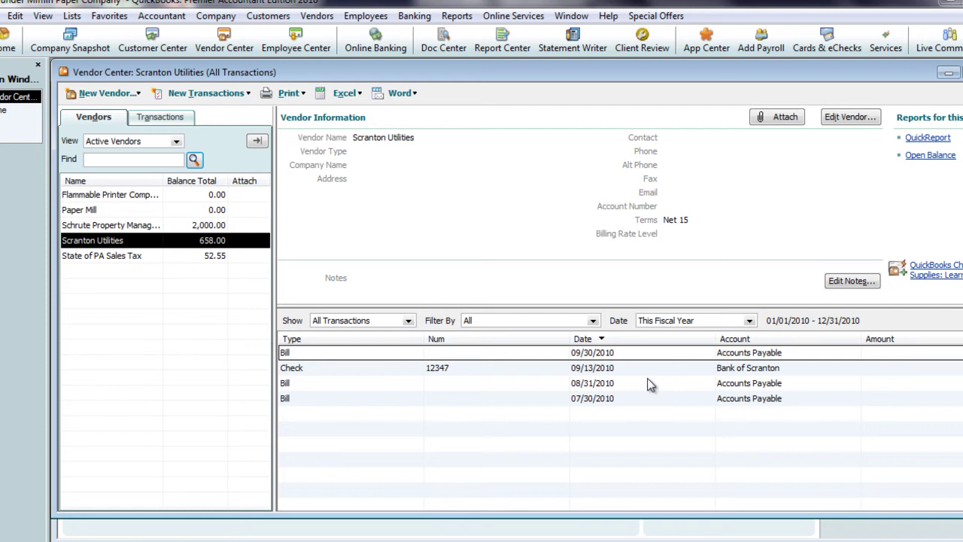
pyautogui.click(929, 155)
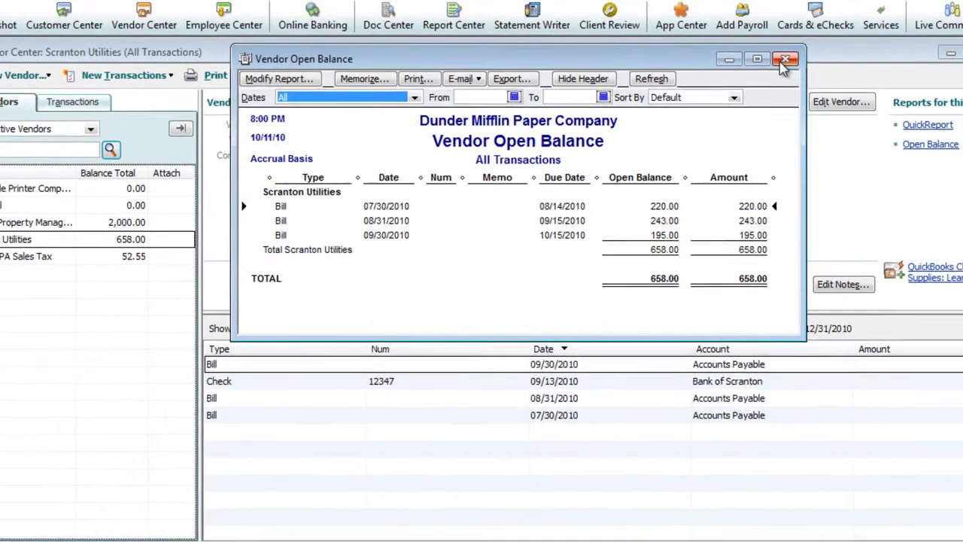
pyautogui.click(800, 79)
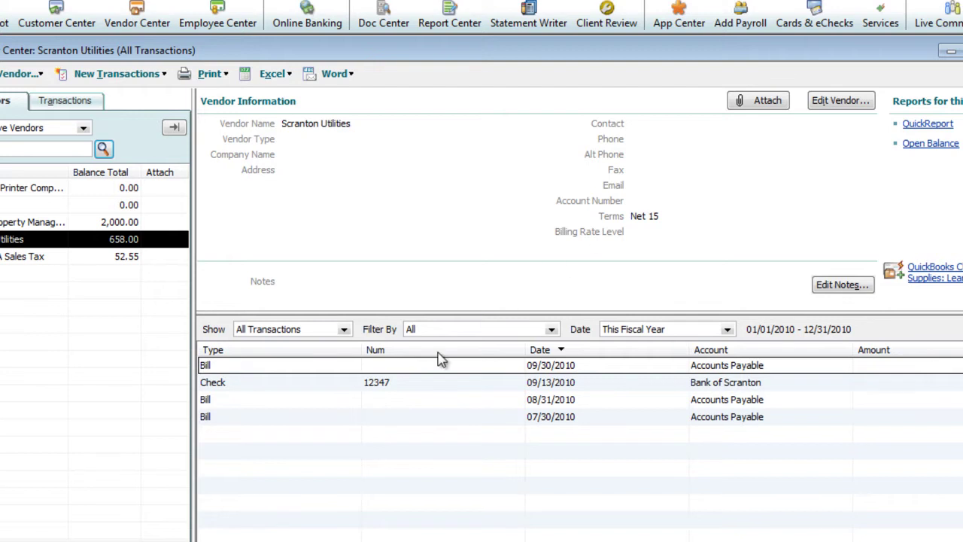
pyautogui.doubleClick(390, 383)
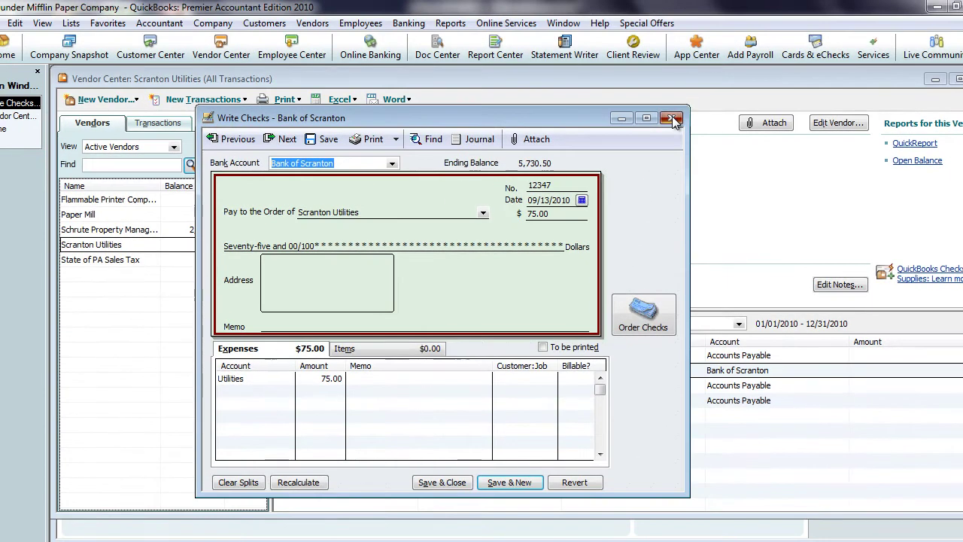
pyautogui.click(669, 116)
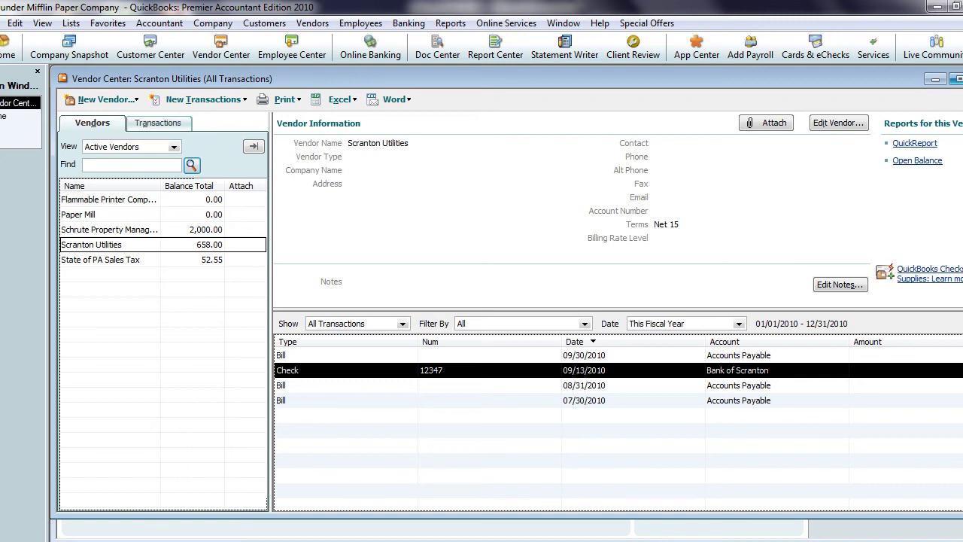
pyautogui.click(957, 78)
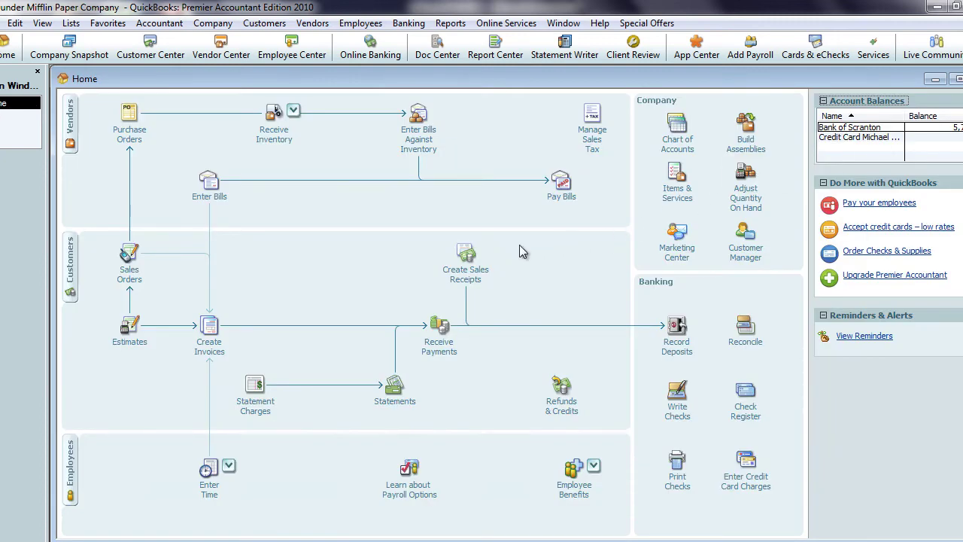
# - Review payment 564 and the open balance for Scranton Volunteer Police Department
pyautogui.click(70, 269)
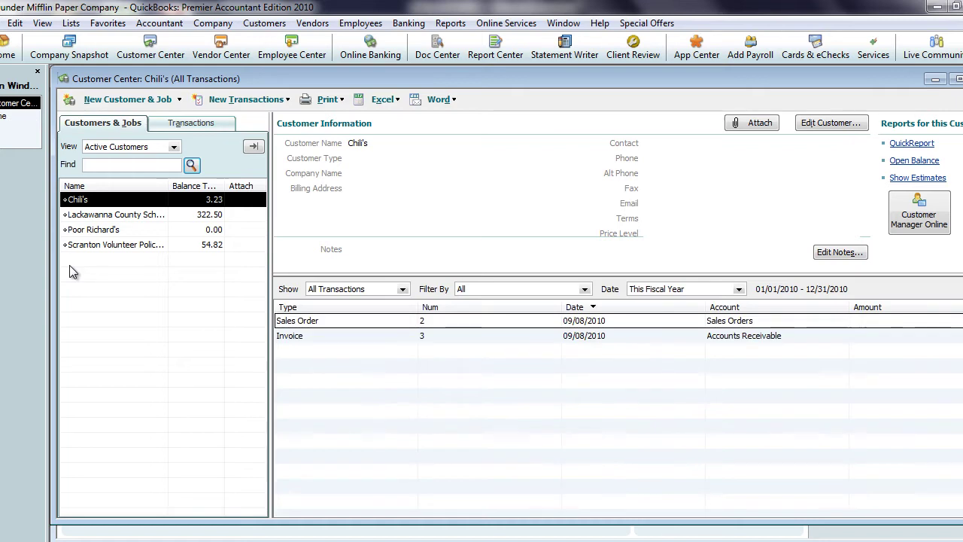
pyautogui.click(111, 246)
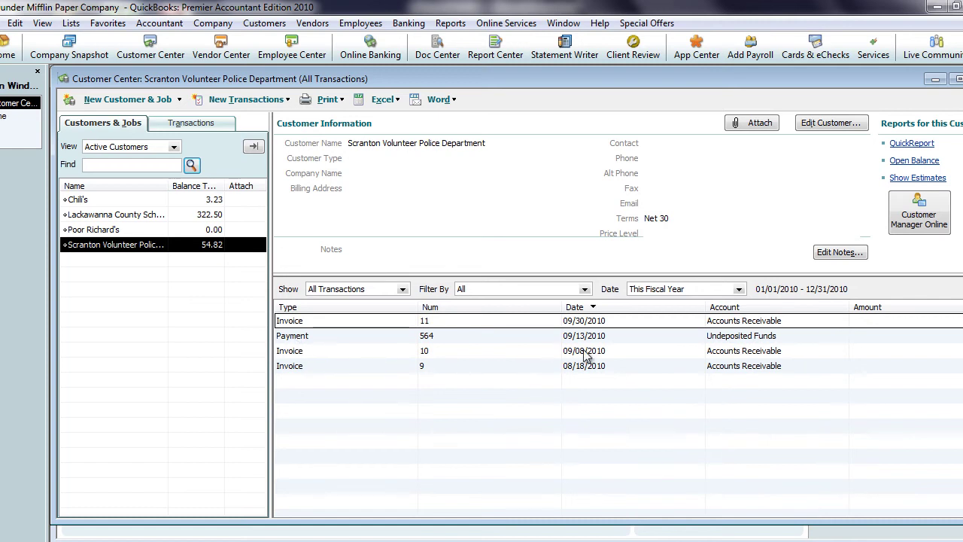
pyautogui.doubleClick(633, 336)
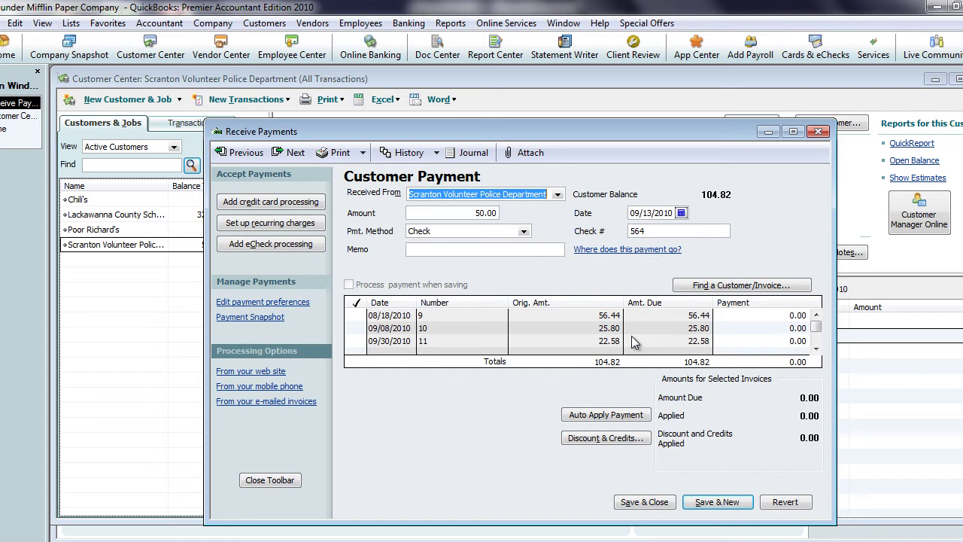
pyautogui.click(819, 132)
pyautogui.click(912, 161)
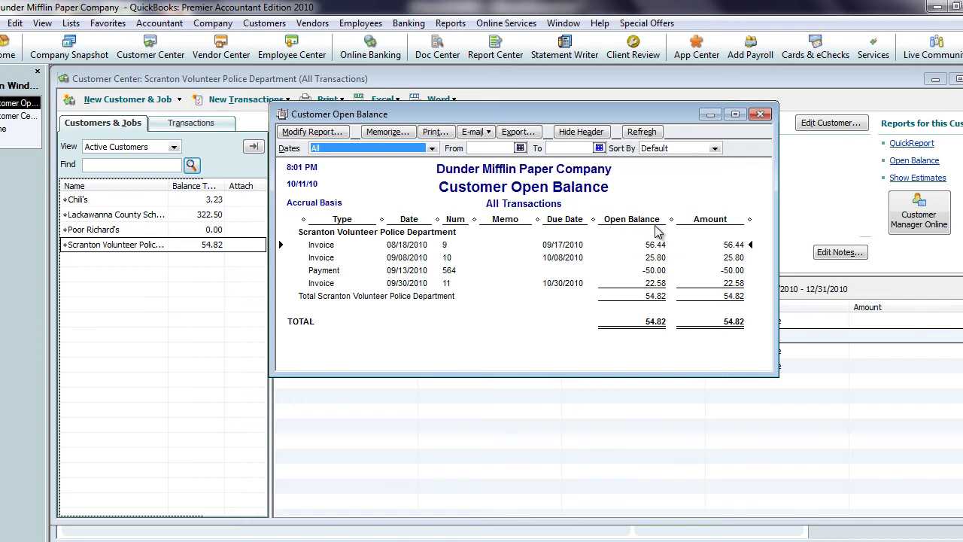
pyautogui.click(762, 116)
# - Memo payment 564 'Partial Payment for 8/18 Invoice', apply it to the 08/18/2010 invoice, save
pyautogui.doubleClick(482, 338)
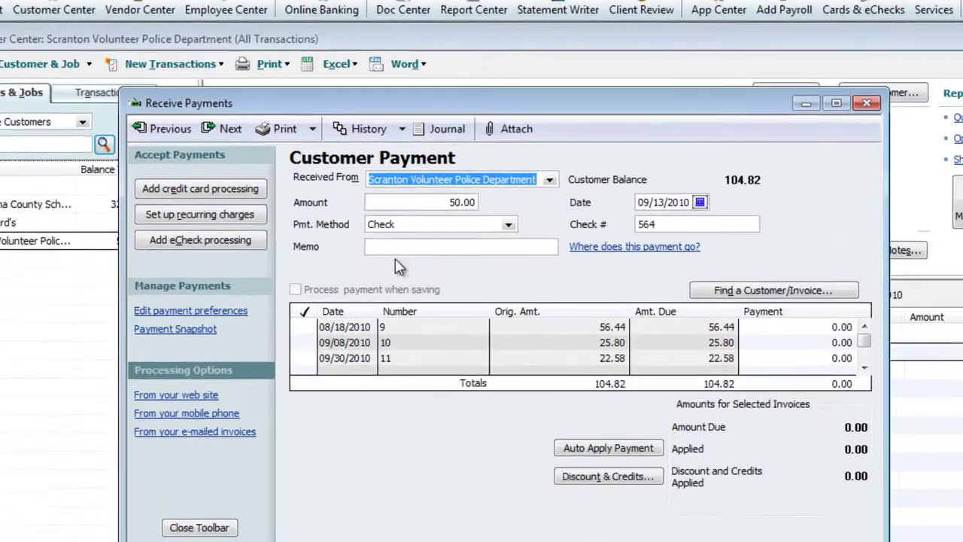
pyautogui.click(428, 249)
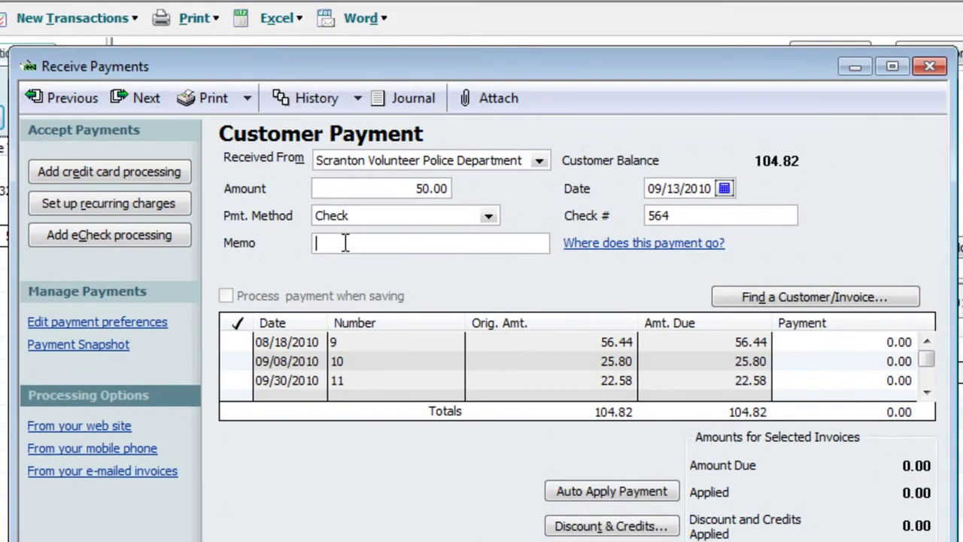
pyautogui.write('Partial Payment for 8/18 Invoice')
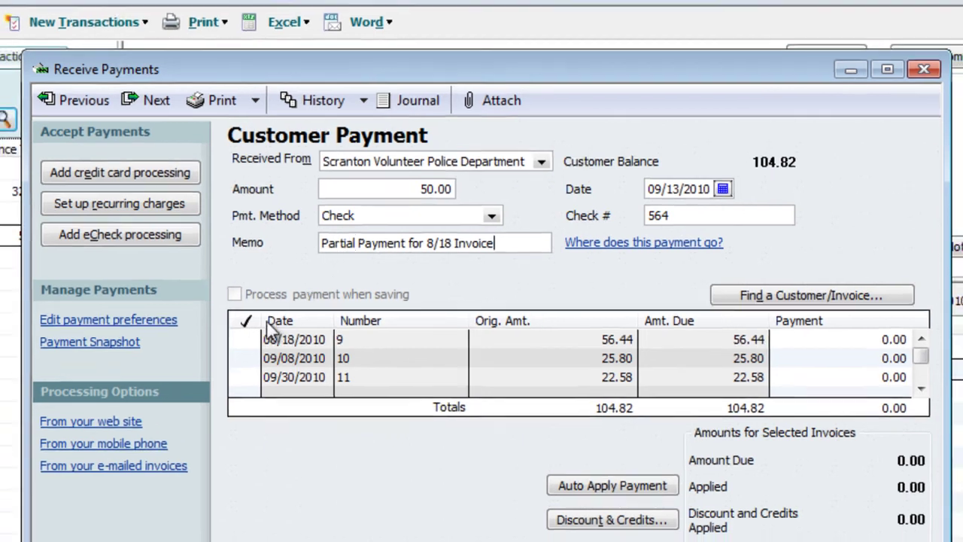
pyautogui.click(237, 341)
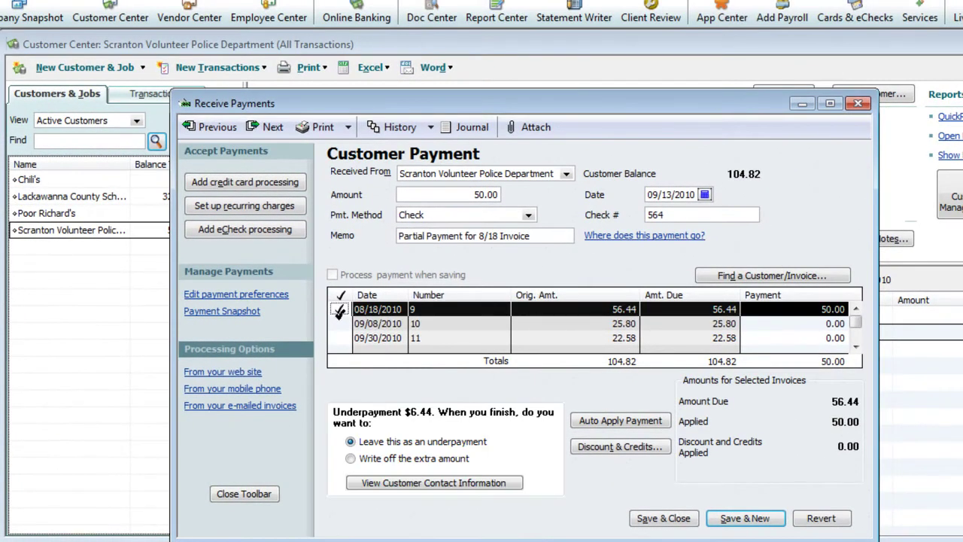
pyautogui.click(657, 519)
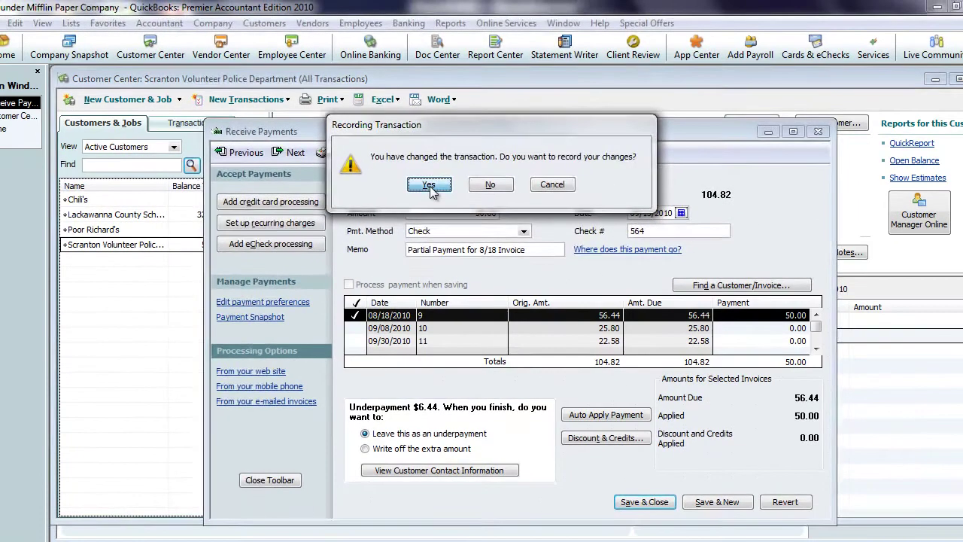
pyautogui.click(422, 163)
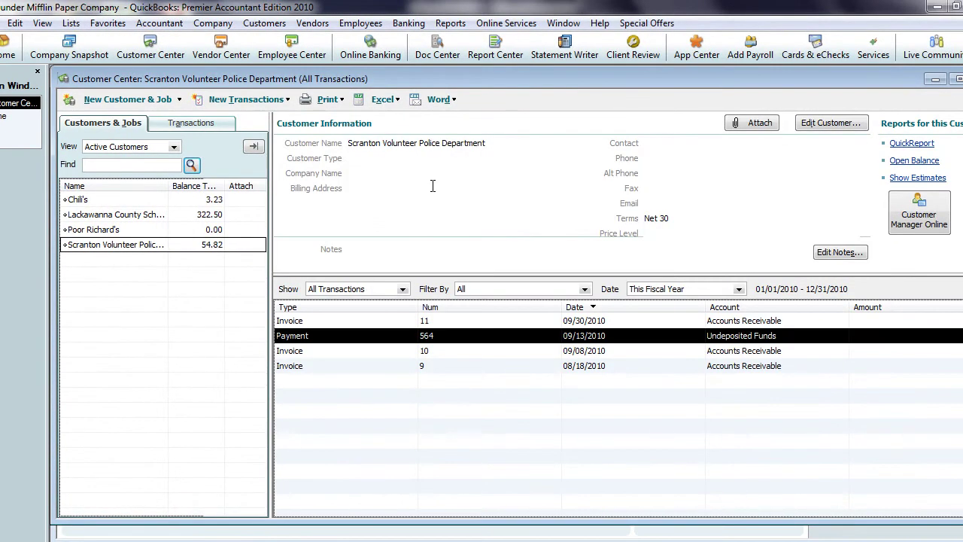
# - Deposit the 50.00 payment 564 into Bank of Scranton, widening Memo to show its memo
pyautogui.click(936, 80)
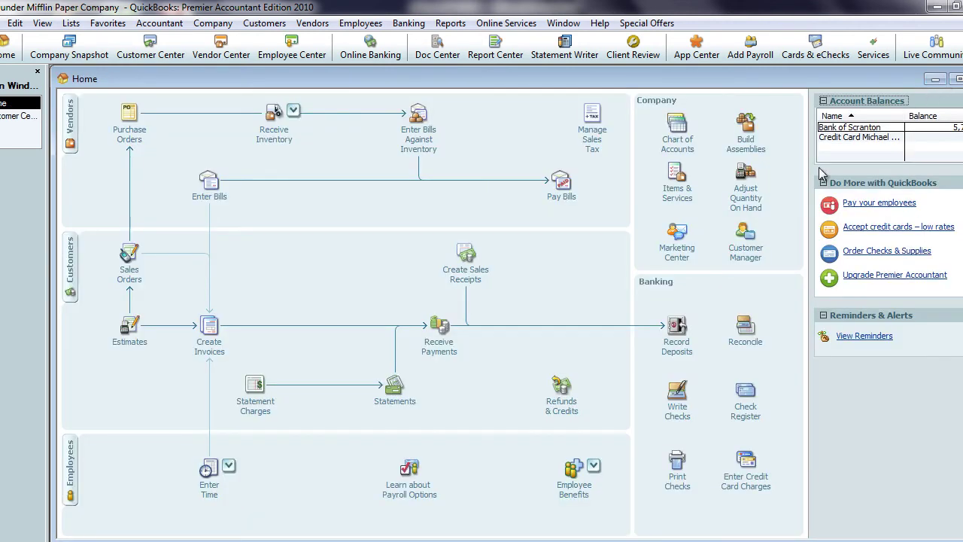
pyautogui.click(677, 351)
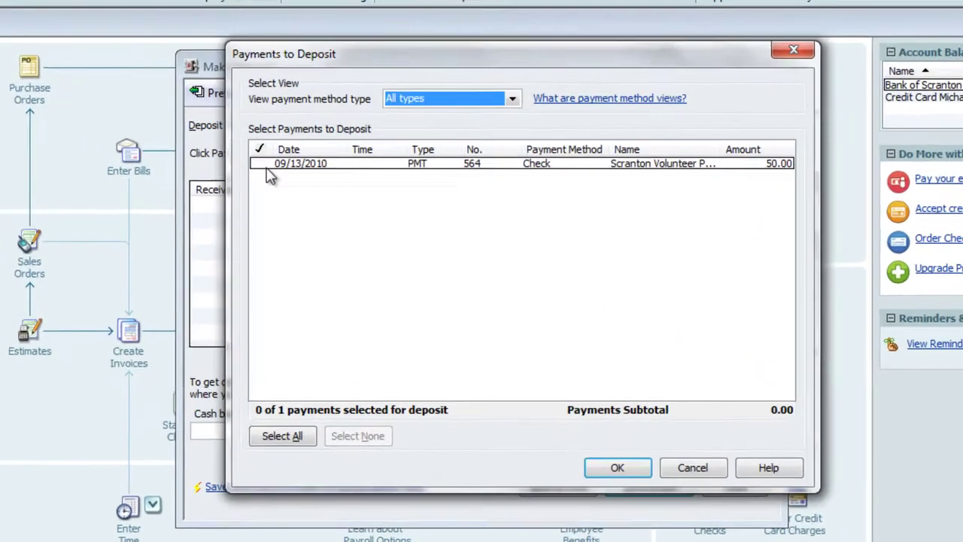
pyautogui.click(315, 190)
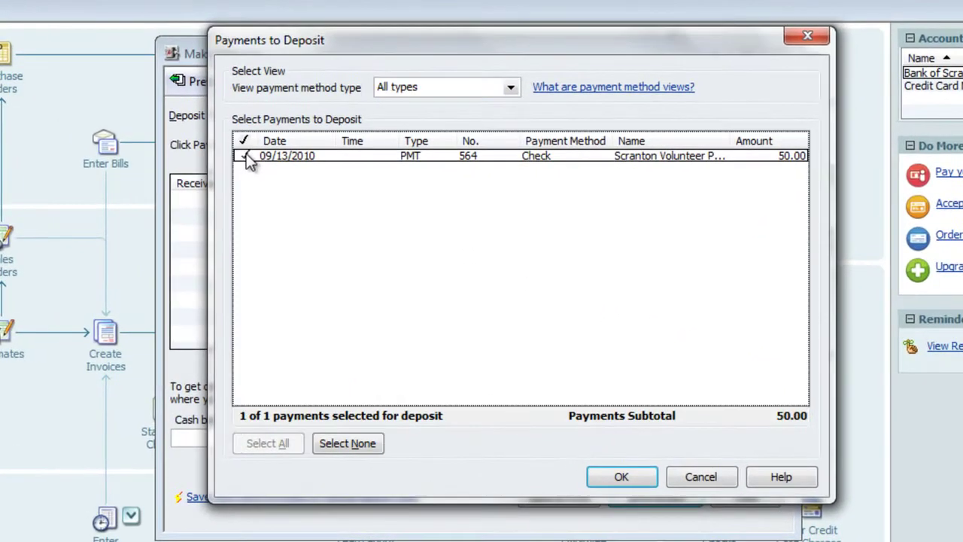
pyautogui.click(618, 480)
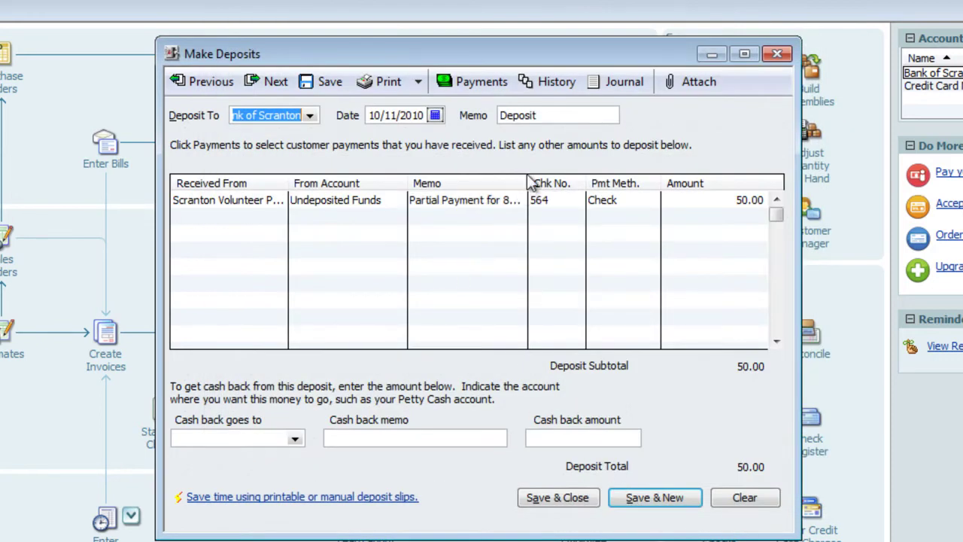
pyautogui.moveTo(528, 182); pyautogui.dragTo(591, 183)
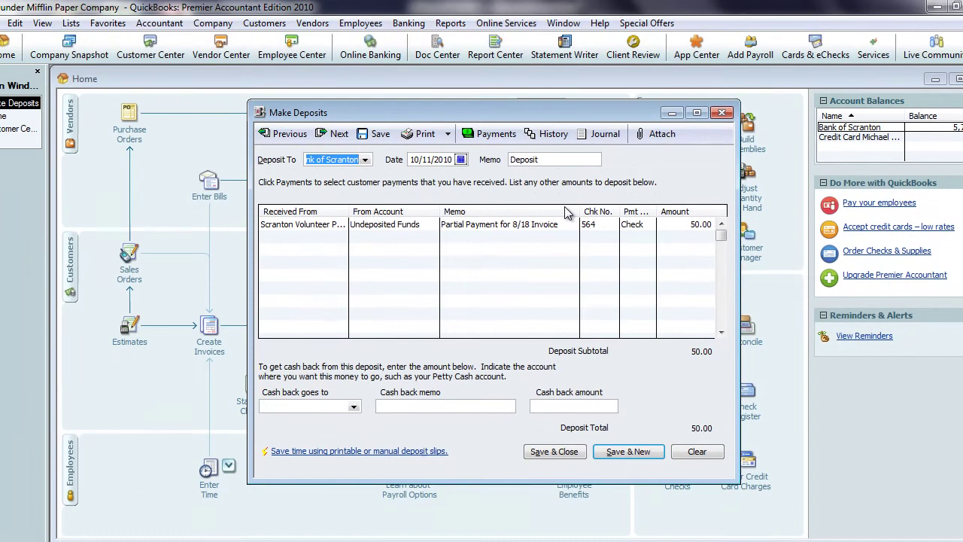
pyautogui.click(721, 113)
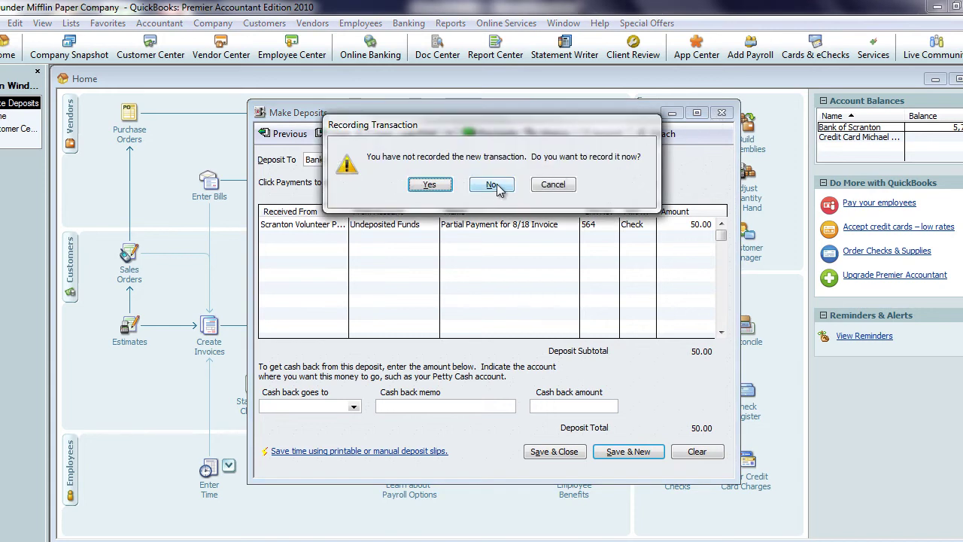
pyautogui.click(432, 186)
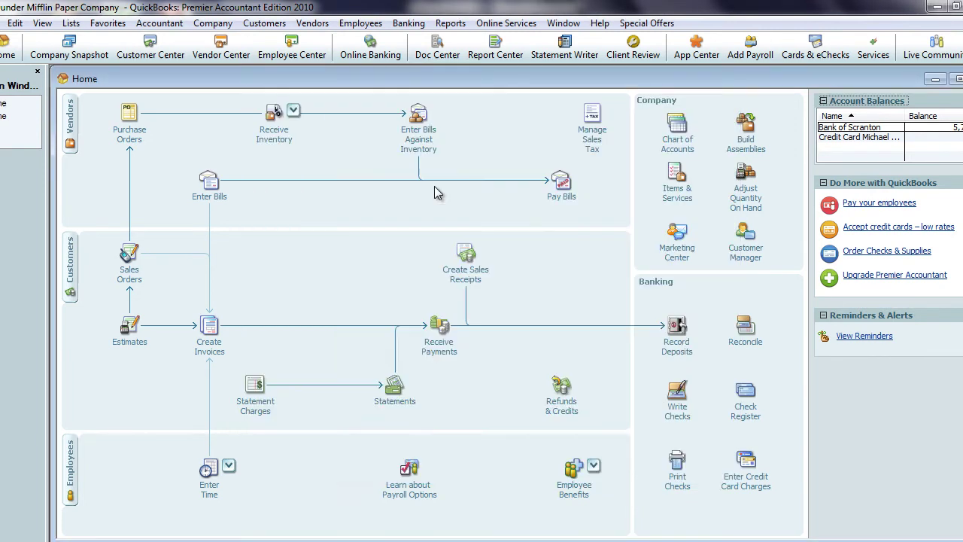
pyautogui.click(451, 24)
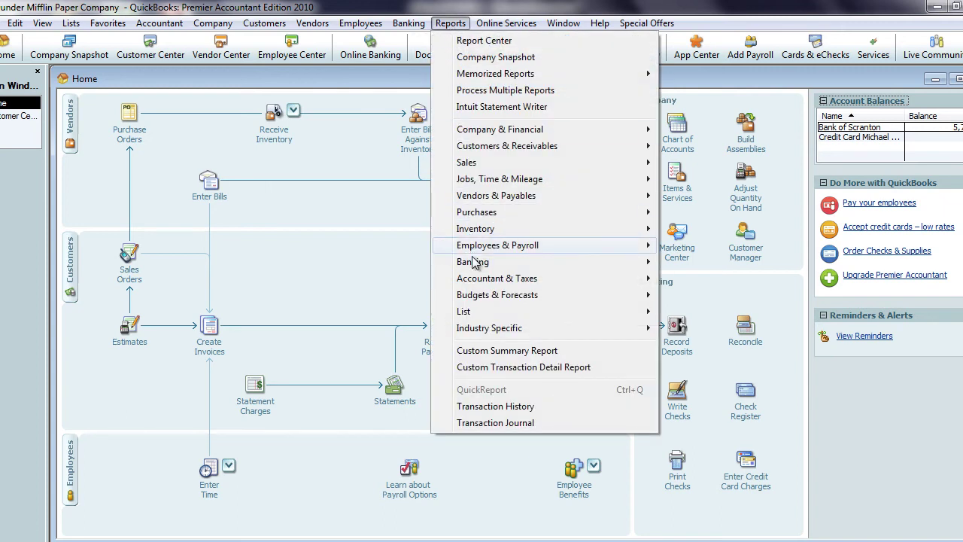
# - Add a Memo column to the Deposit Detail report, then close it without memorizing
pyautogui.moveTo(527, 263)
pyautogui.click(707, 262)
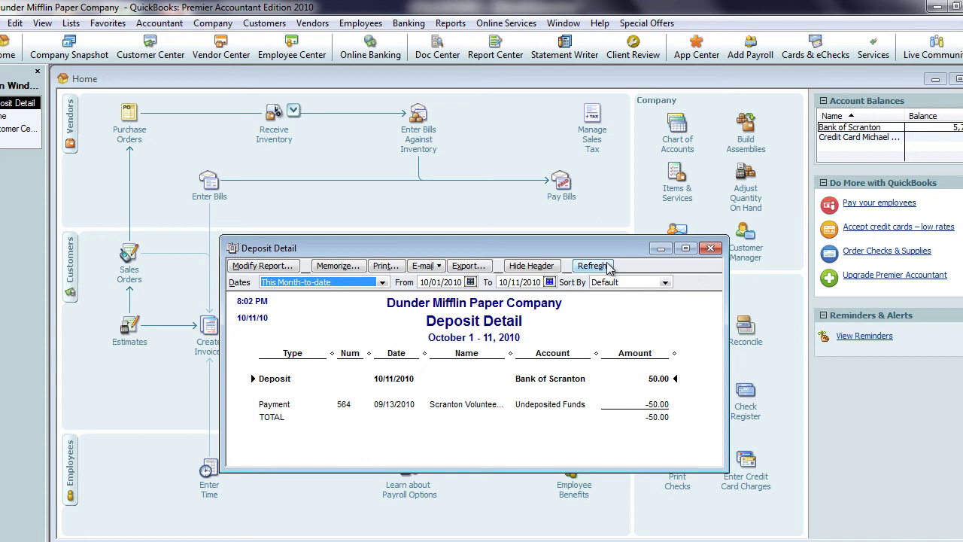
pyautogui.click(278, 268)
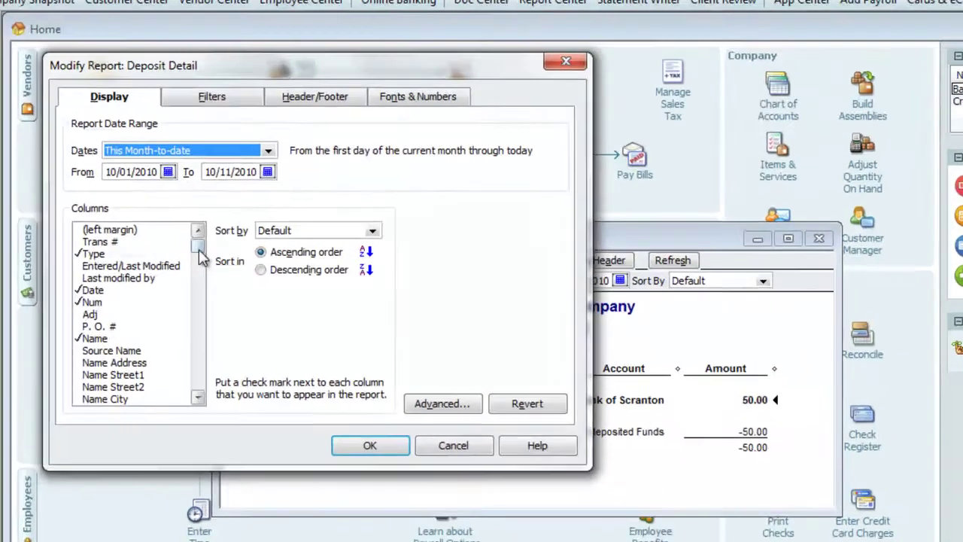
pyautogui.moveTo(208, 254); pyautogui.dragTo(194, 294)
pyautogui.click(61, 290)
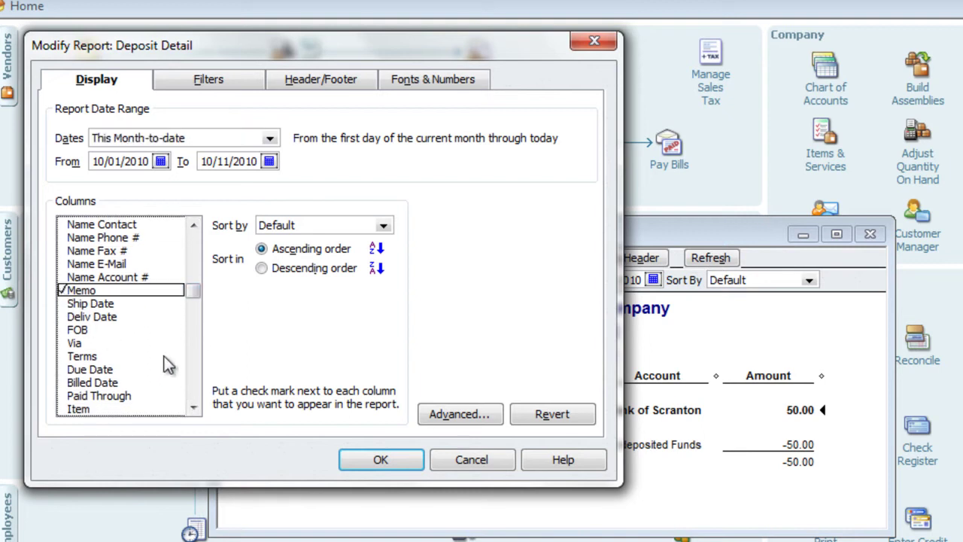
pyautogui.click(378, 461)
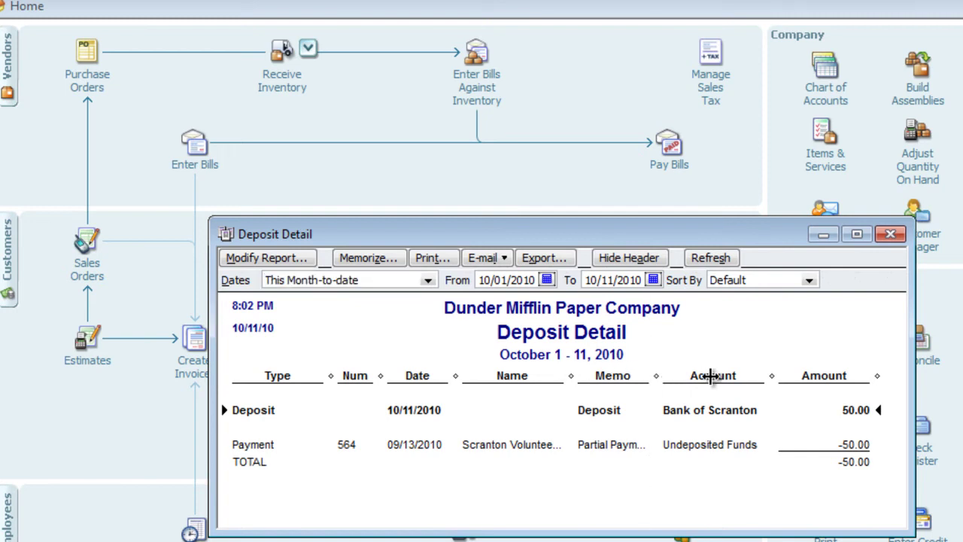
pyautogui.moveTo(710, 377); pyautogui.dragTo(710, 377)
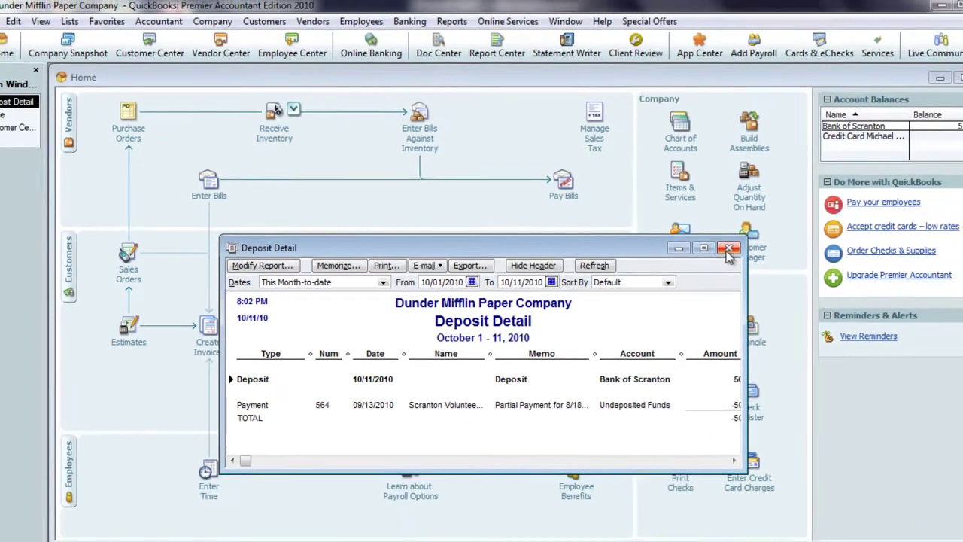
pyautogui.click(725, 251)
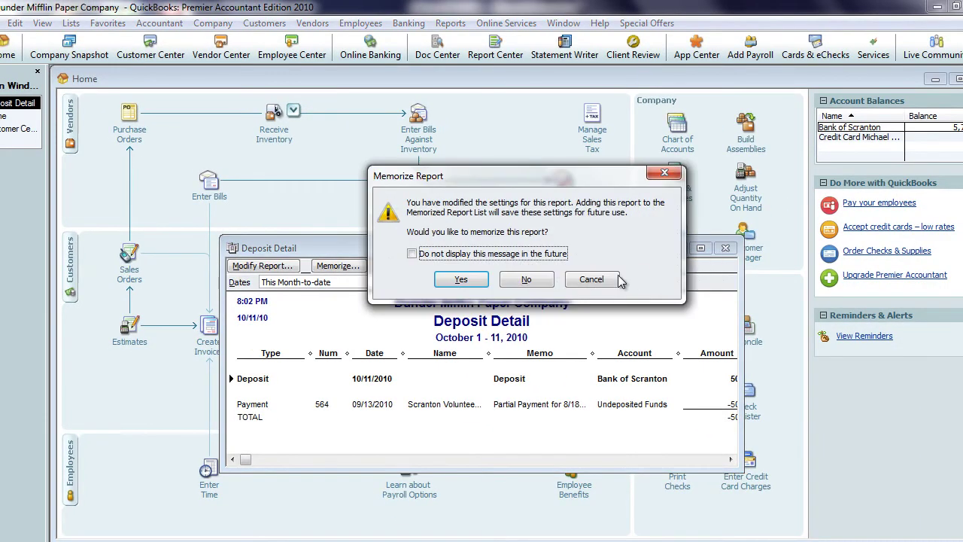
pyautogui.click(510, 282)
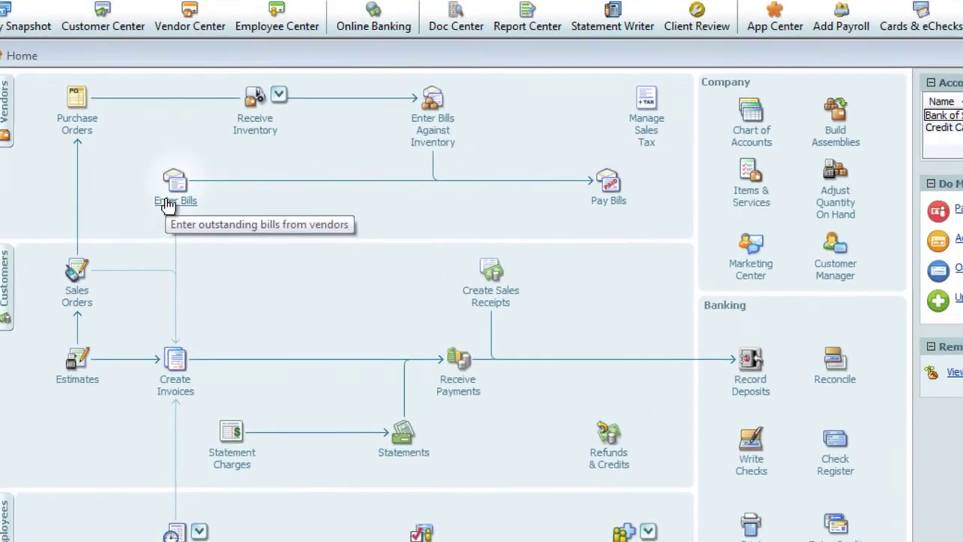
# - Save a 100.00 Schrute Property Management credit memoed 'Over Payment A', line memo 'Over Payment B'
pyautogui.click(210, 203)
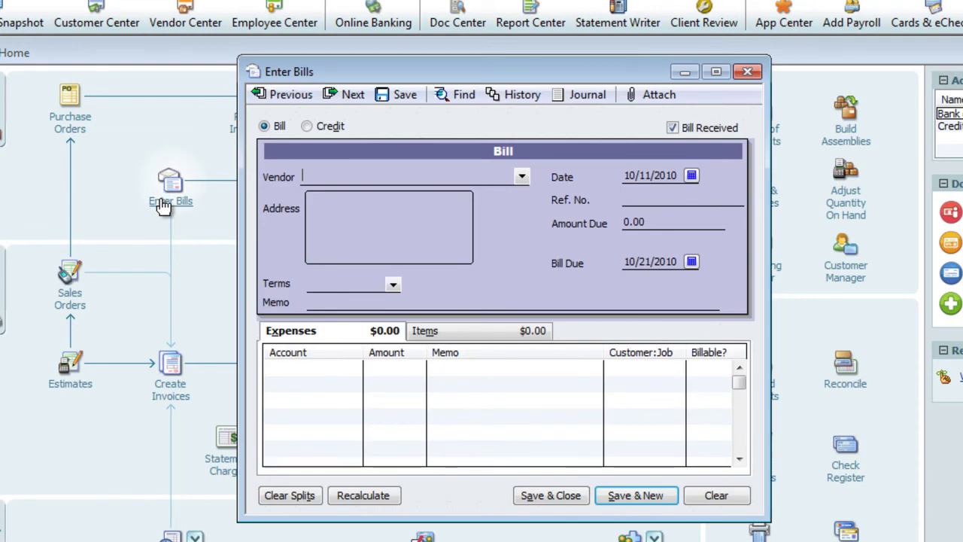
pyautogui.click(310, 128)
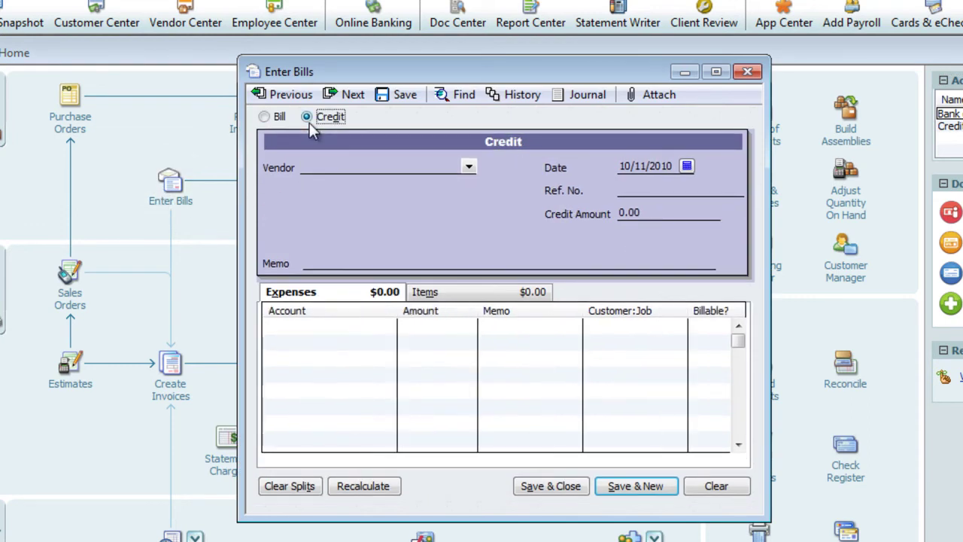
pyautogui.click(308, 166)
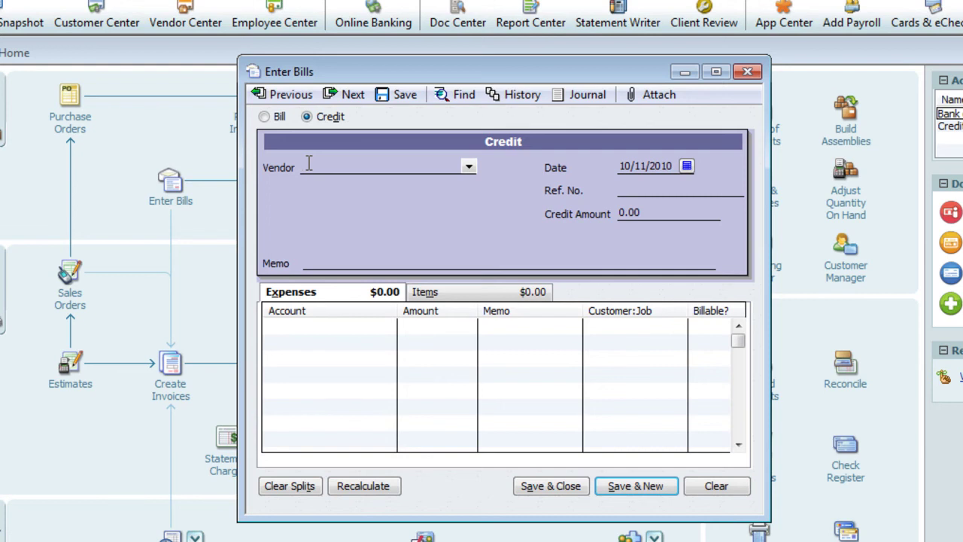
pyautogui.write('Sch')
pyautogui.press('Tab')
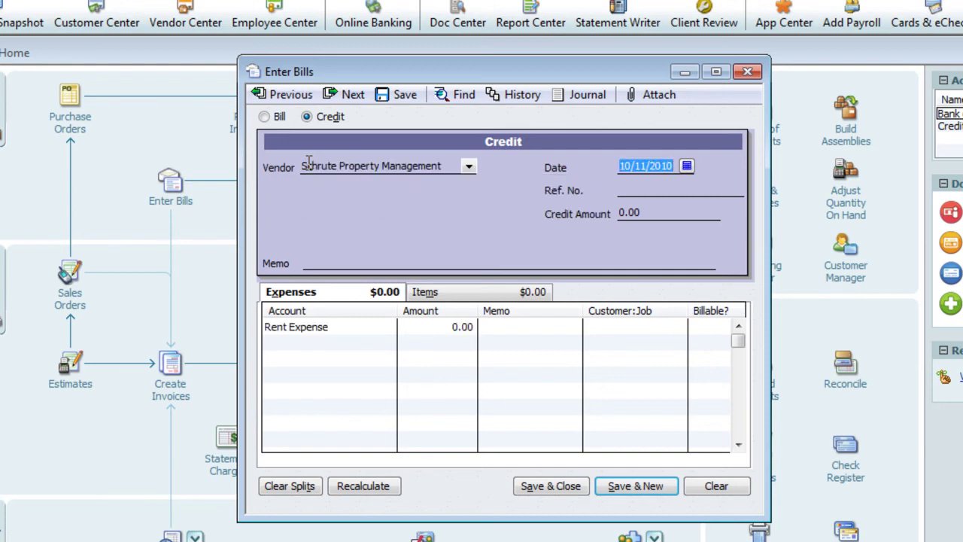
pyautogui.press('Tab')
pyautogui.press('Tab')
pyautogui.write('100')
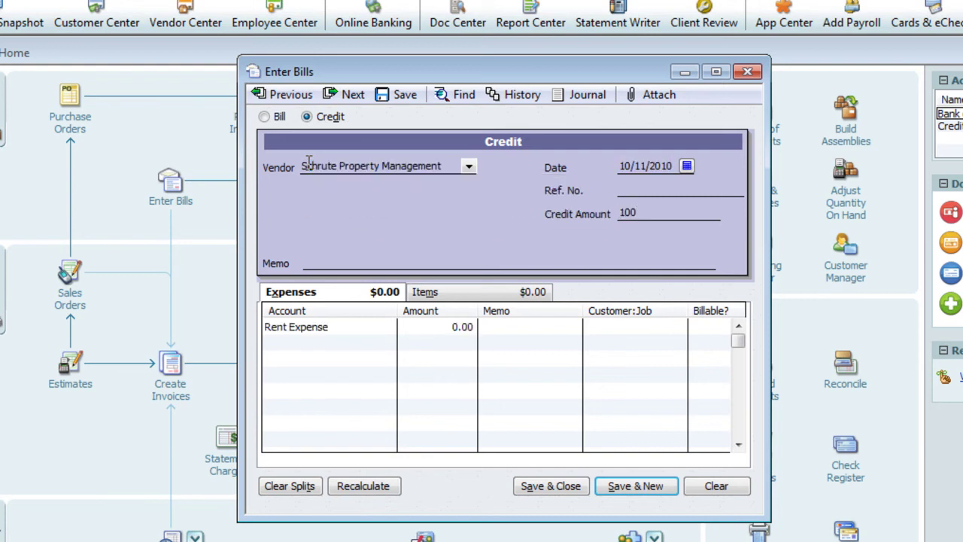
pyautogui.press('Tab')
pyautogui.write('Over Pay')
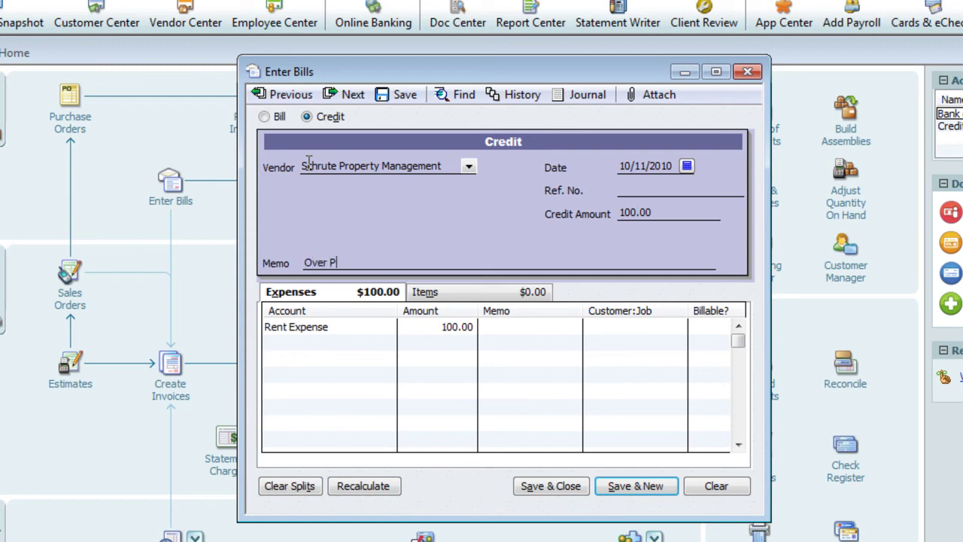
pyautogui.write('ment A')
pyautogui.press('Tab')
pyautogui.press('Tab')
pyautogui.press('Tab')
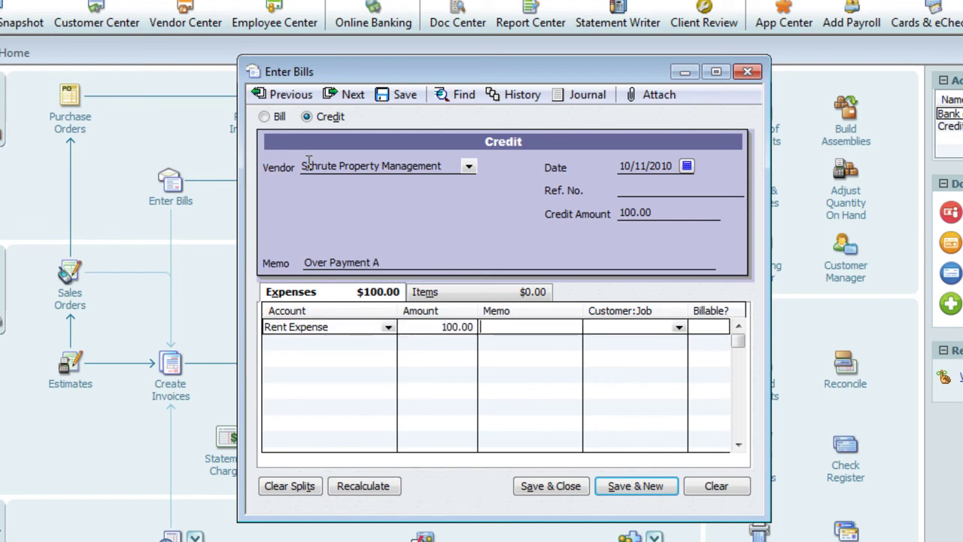
pyautogui.write('Over Payment B')
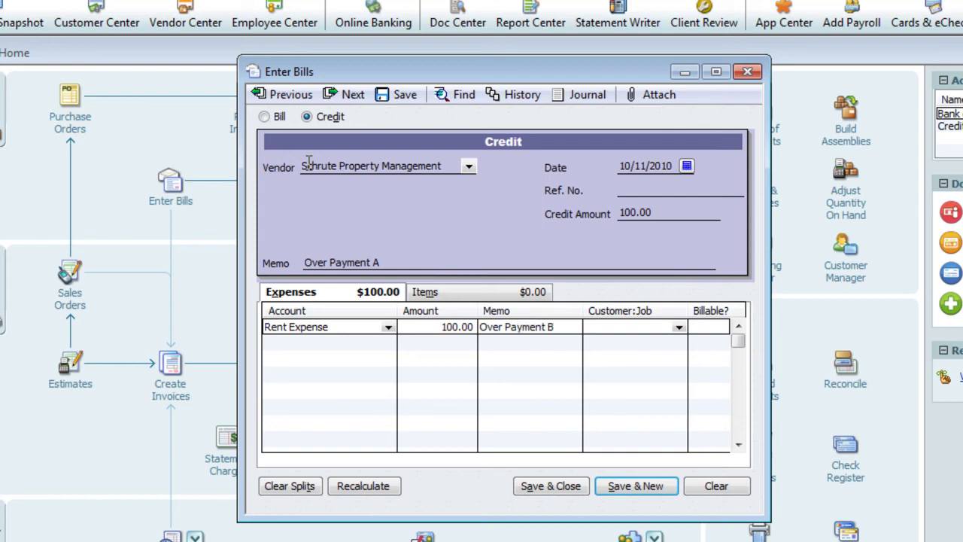
pyautogui.click(531, 486)
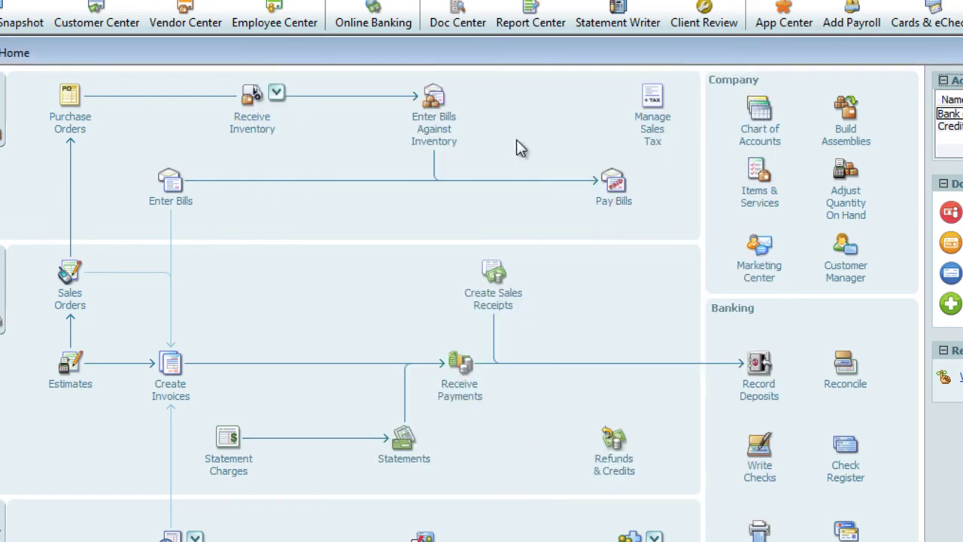
# - Show 'Over Payment A' in a widened Memo column on Unpaid Bills Detail, close unmemorized
pyautogui.click(473, 1)
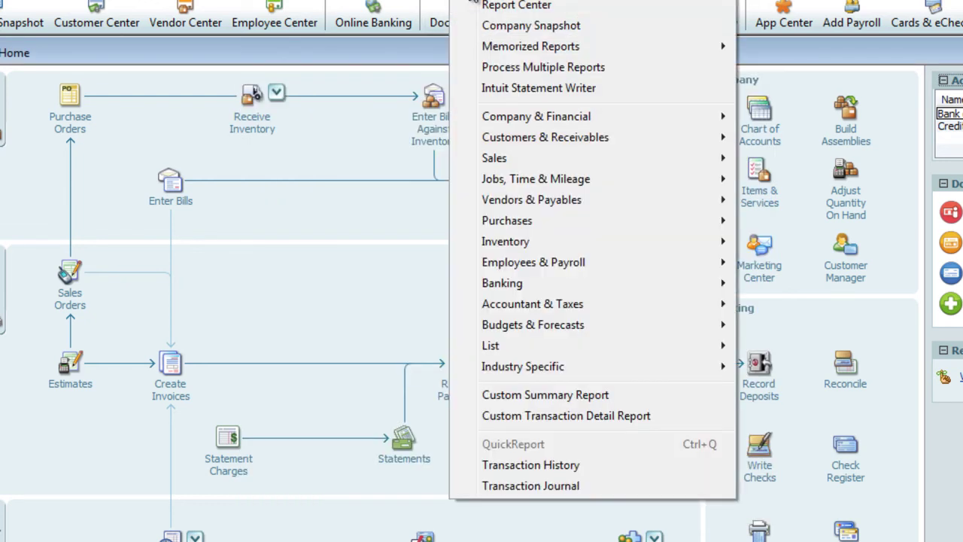
pyautogui.moveTo(624, 204)
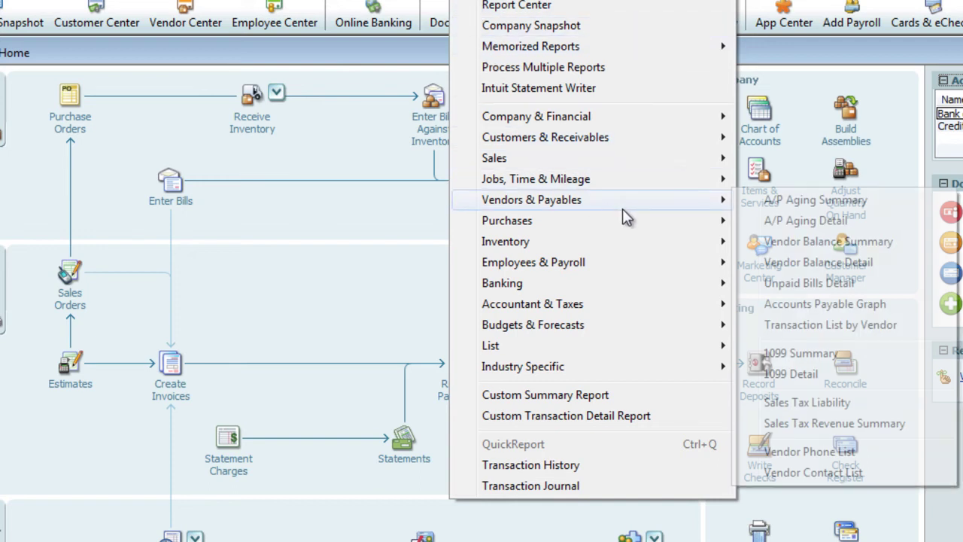
pyautogui.click(769, 282)
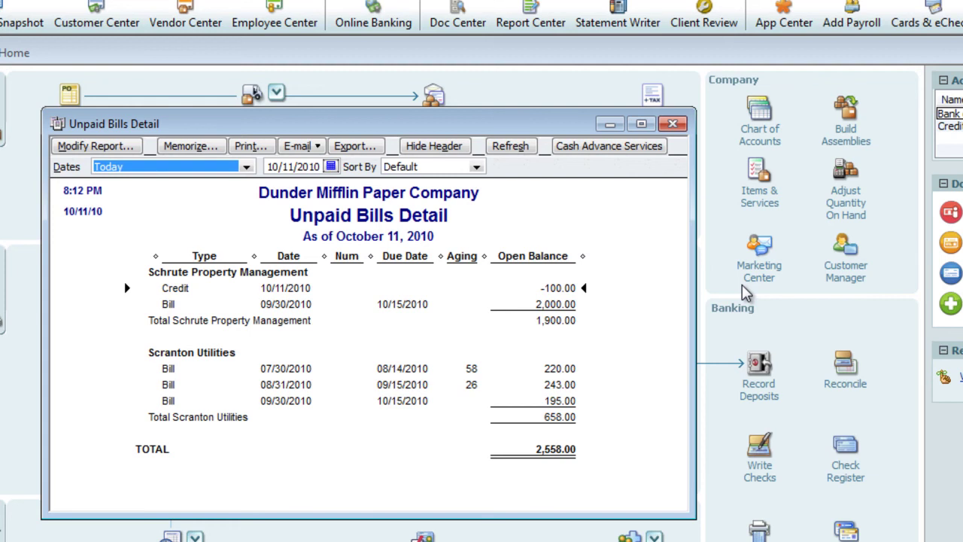
pyautogui.click(120, 148)
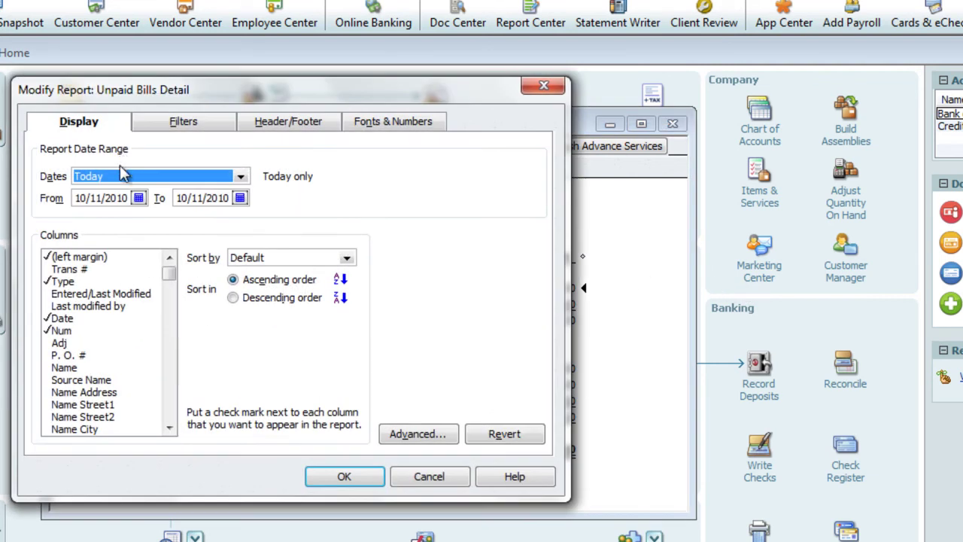
pyautogui.moveTo(169, 276); pyautogui.dragTo(170, 311)
pyautogui.click(47, 361)
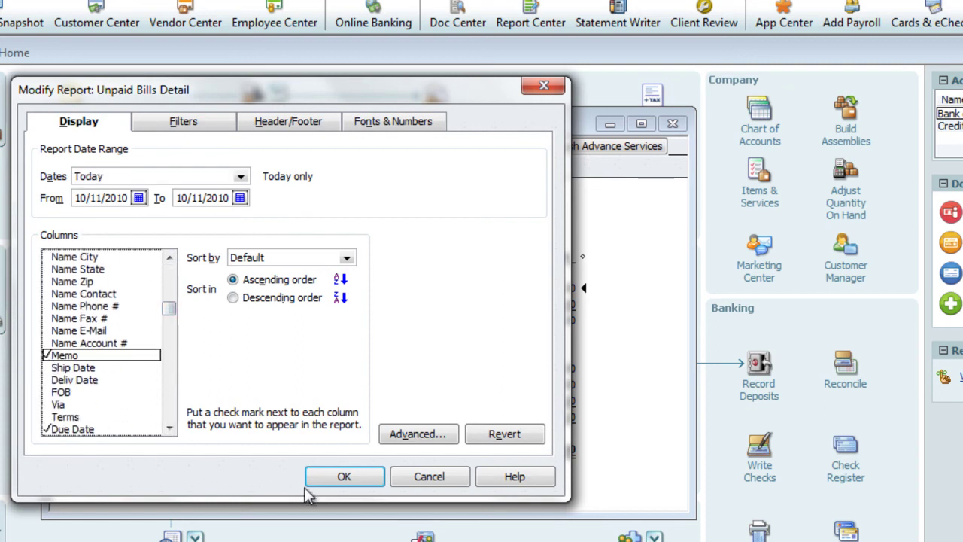
pyautogui.click(339, 475)
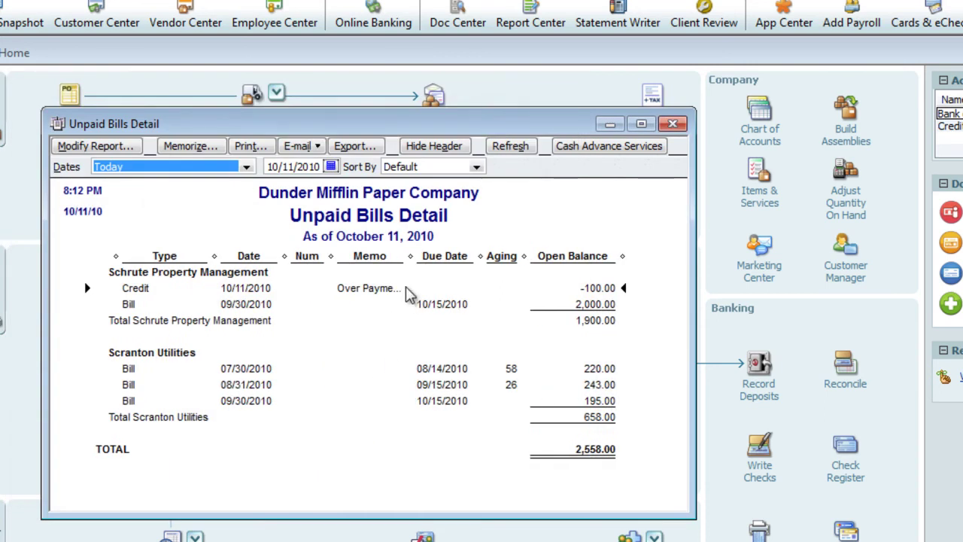
pyautogui.moveTo(410, 256); pyautogui.dragTo(451, 256)
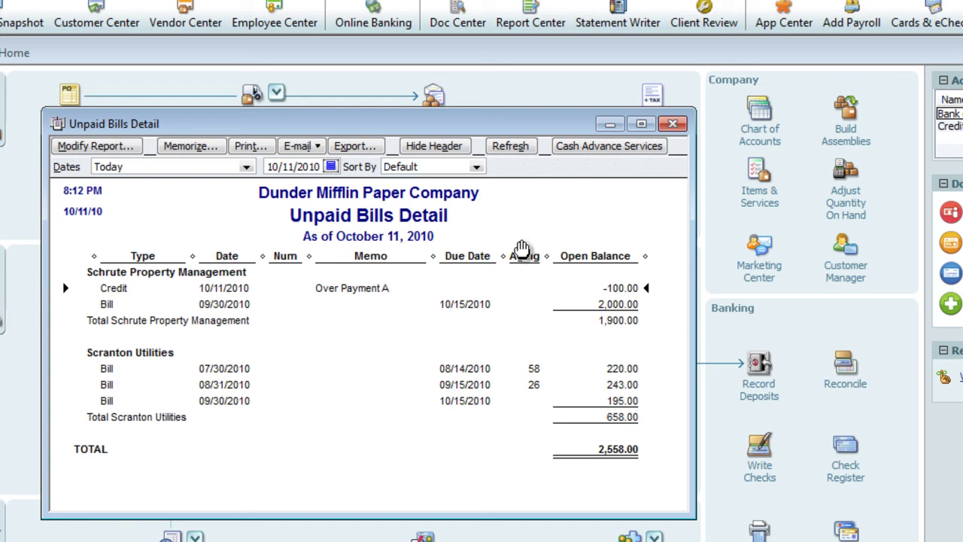
pyautogui.click(674, 125)
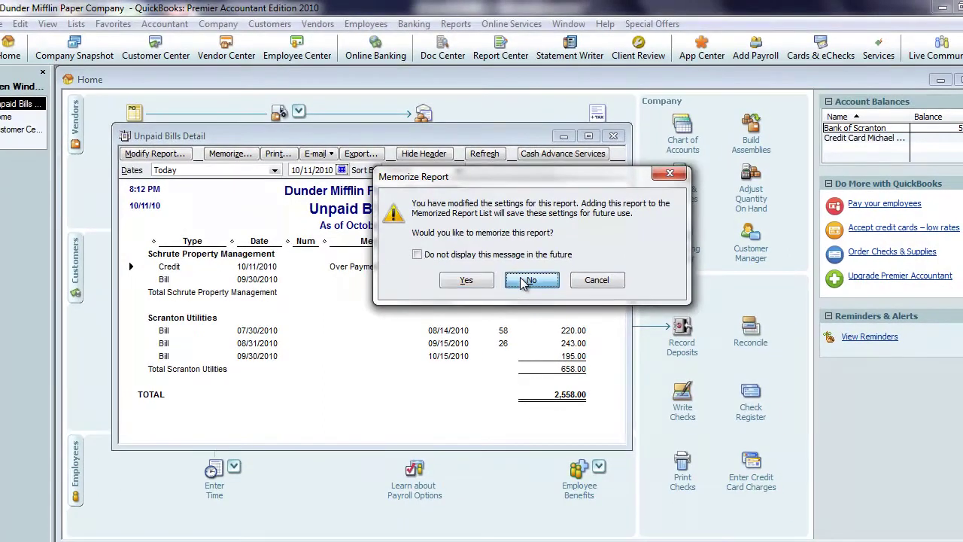
pyautogui.click(531, 285)
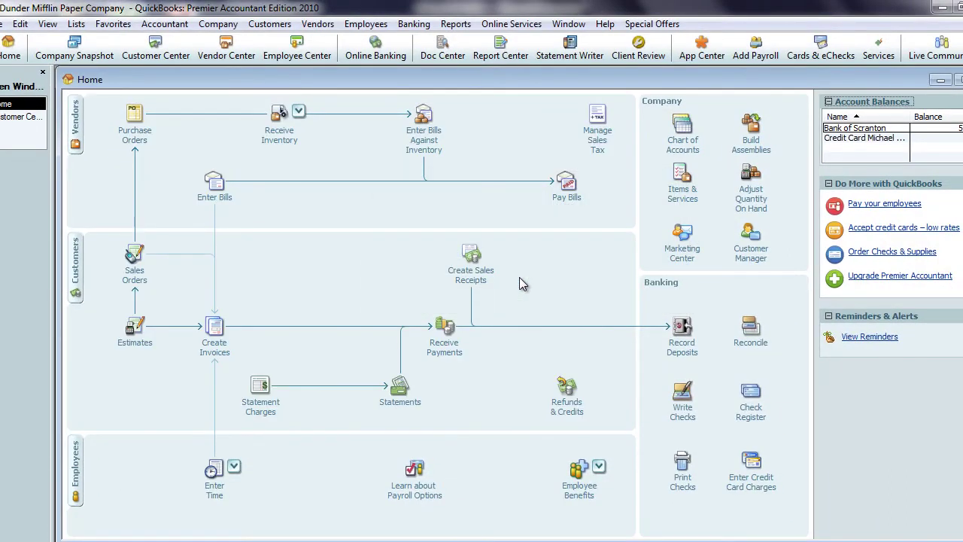
# - Open the Rent Expense QuickReport from the Chart of Accounts, widening Memo to show 'Over Payment B'
pyautogui.hotkey('ctrl', 'a')
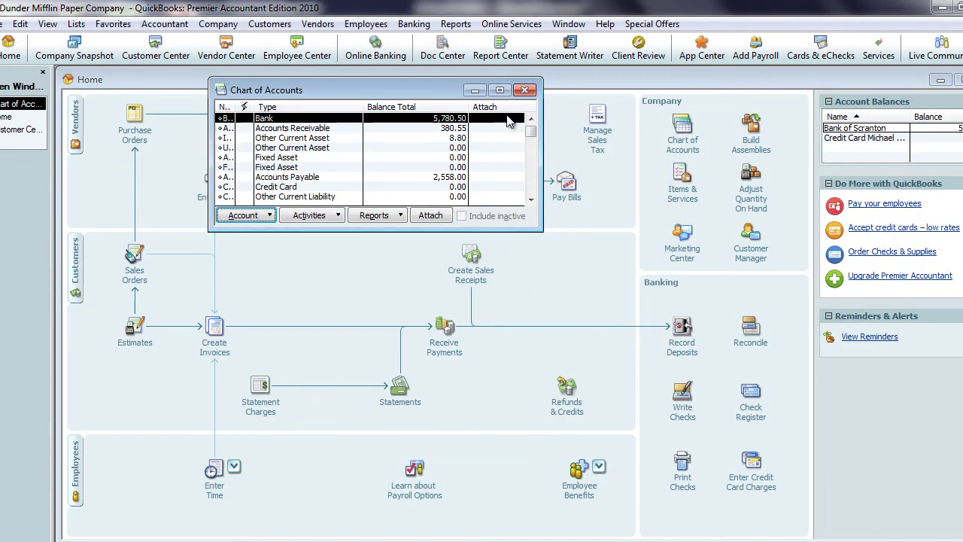
pyautogui.click(499, 89)
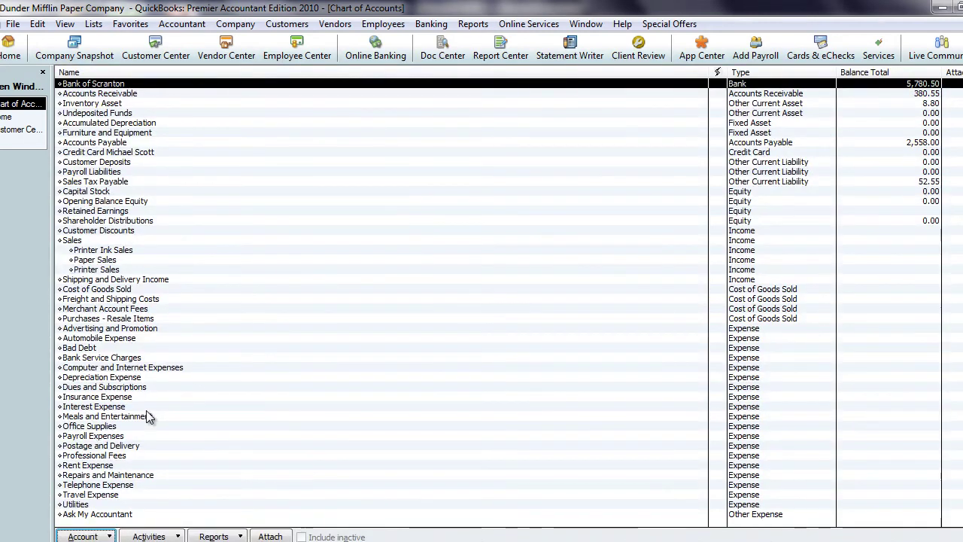
pyautogui.click(97, 467)
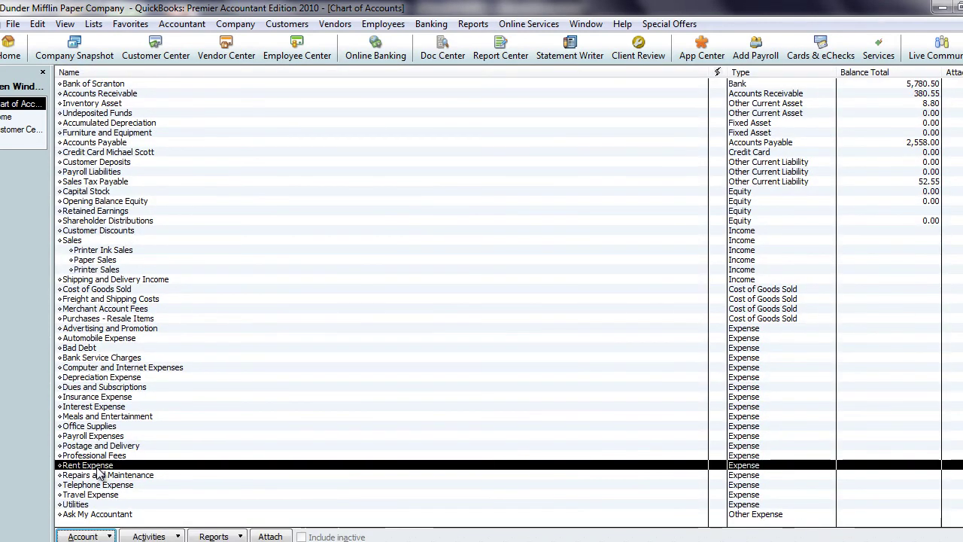
pyautogui.doubleClick(97, 466)
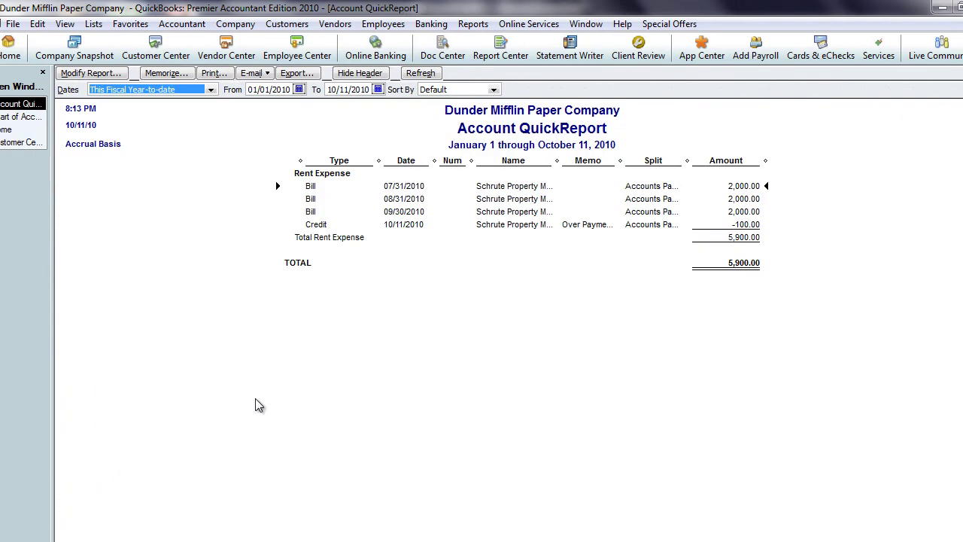
pyautogui.moveTo(621, 160); pyautogui.dragTo(651, 159)
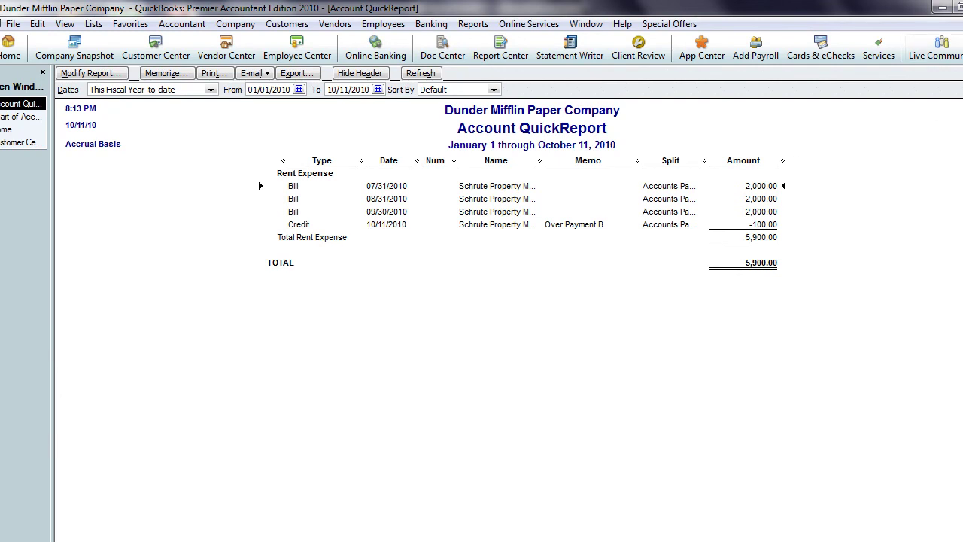
pyautogui.click(962, 23)
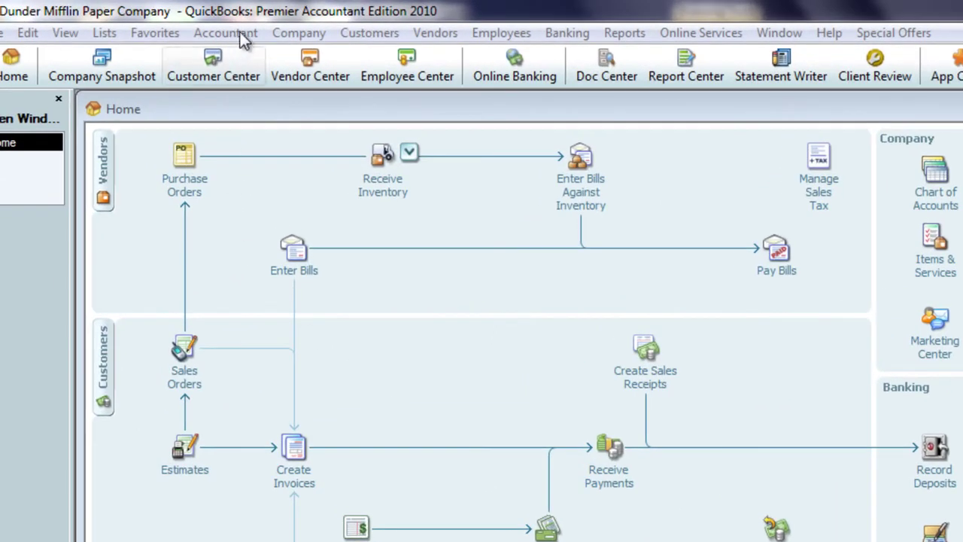
# - Start general journal entry 4 and enable 'Autofill memo in general journal entry' in Accounting preferences
pyautogui.click(224, 29)
pyautogui.click(338, 354)
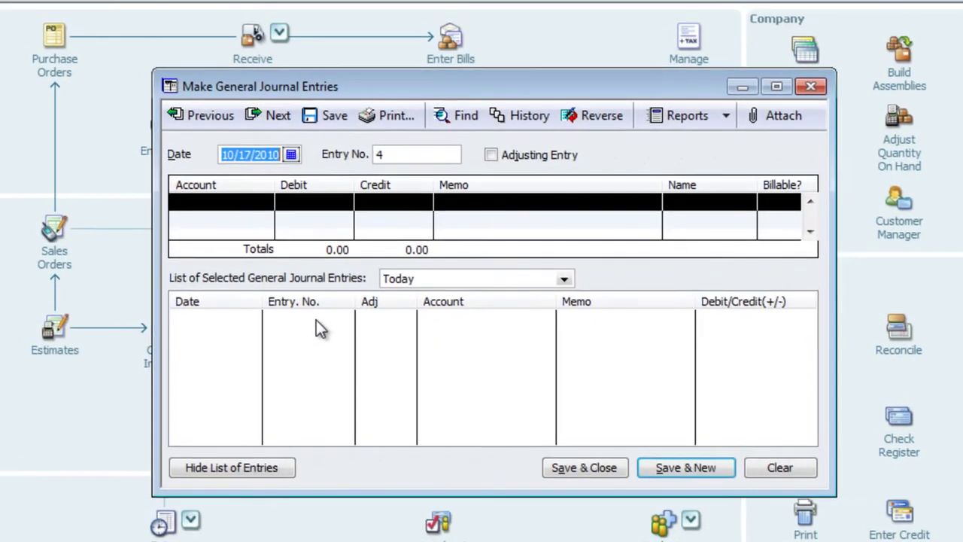
pyautogui.click(28, 32)
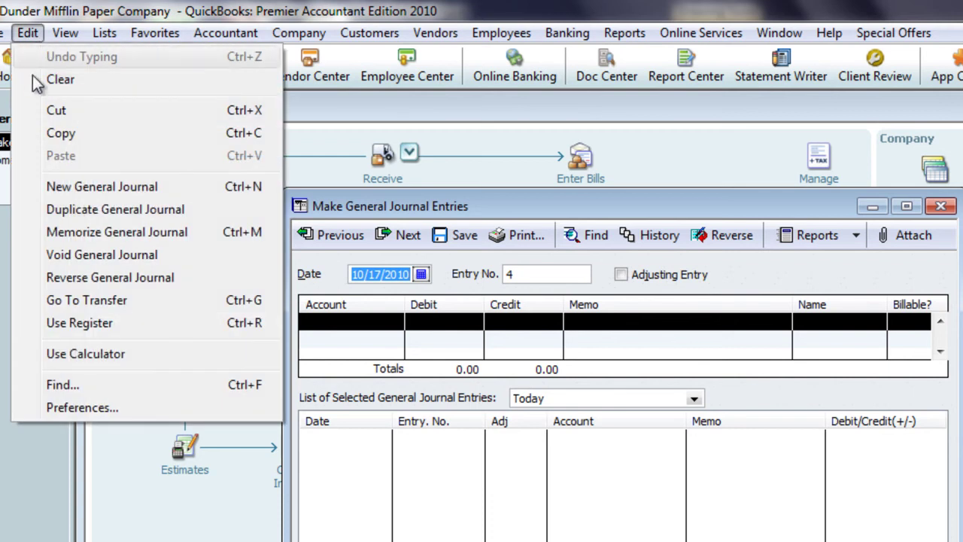
pyautogui.click(113, 409)
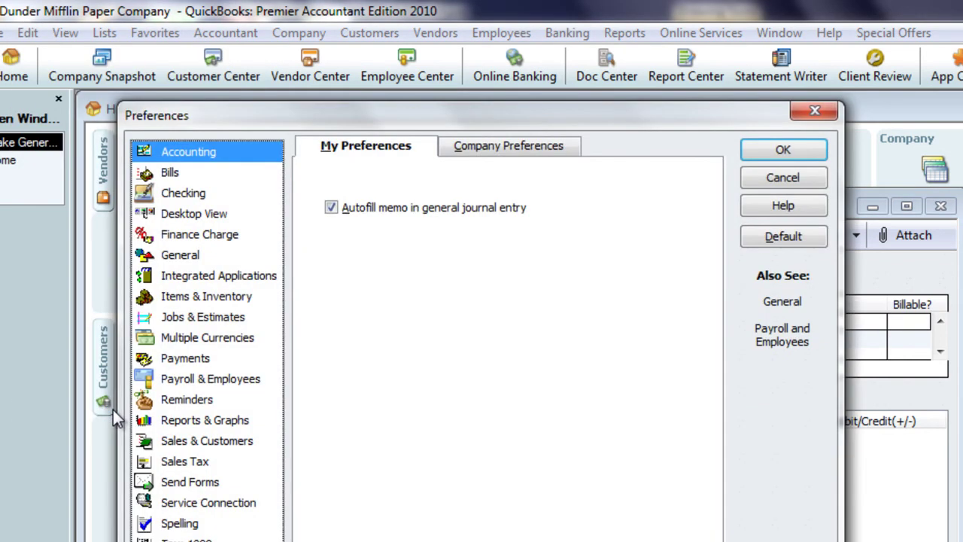
pyautogui.click(332, 209)
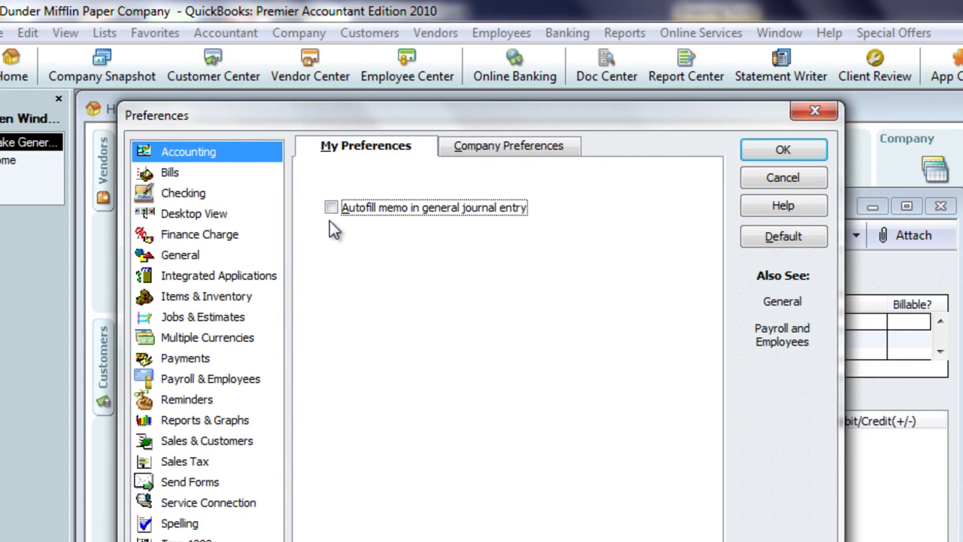
pyautogui.click(749, 154)
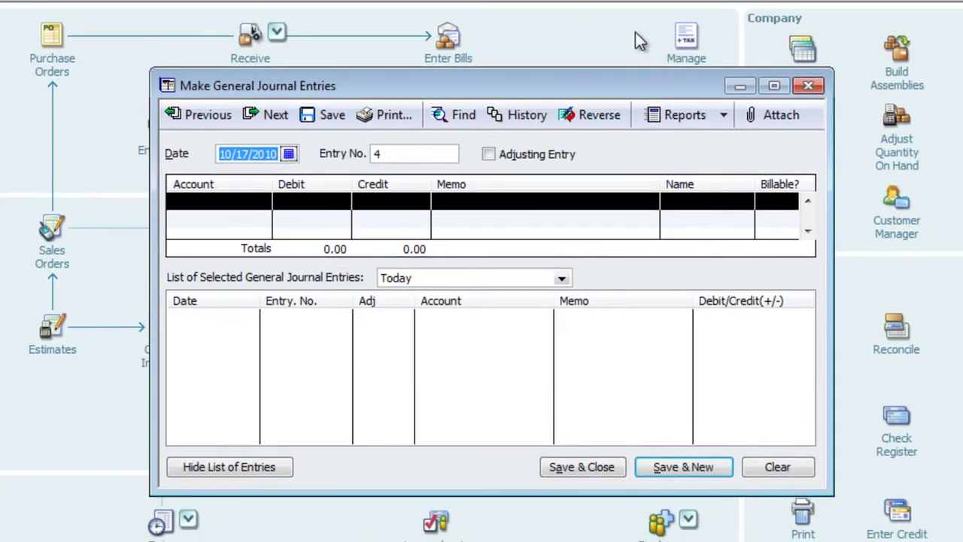
# - Credit Bank of Scranton 100.00 on the first journal line with memo 'Auto Fill'
pyautogui.click(264, 202)
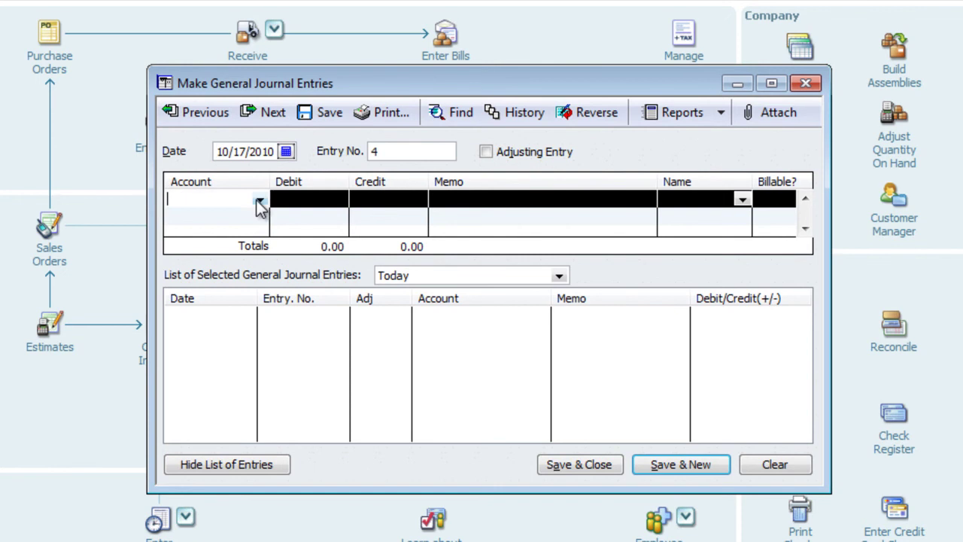
pyautogui.click(265, 203)
pyautogui.click(253, 243)
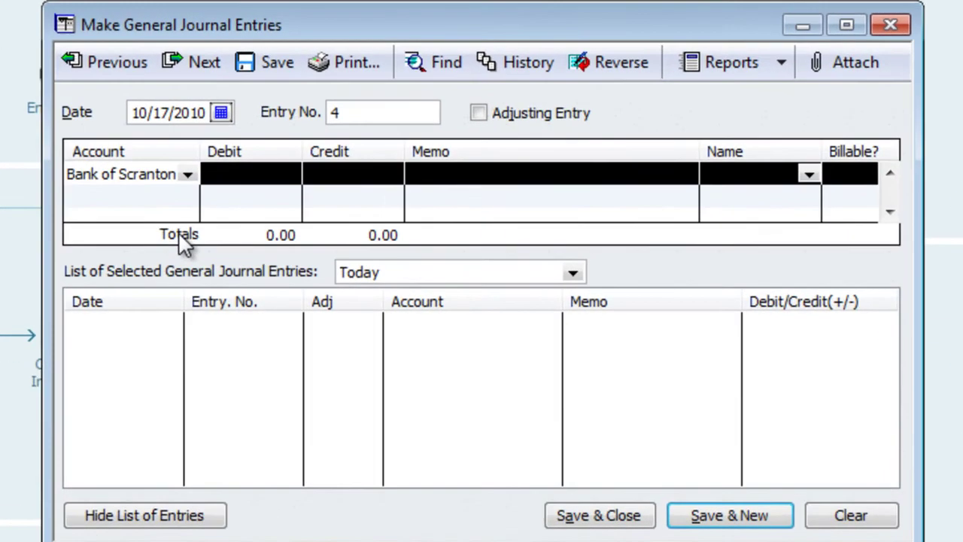
pyautogui.press('Tab')
pyautogui.press('Tab')
pyautogui.write('100')
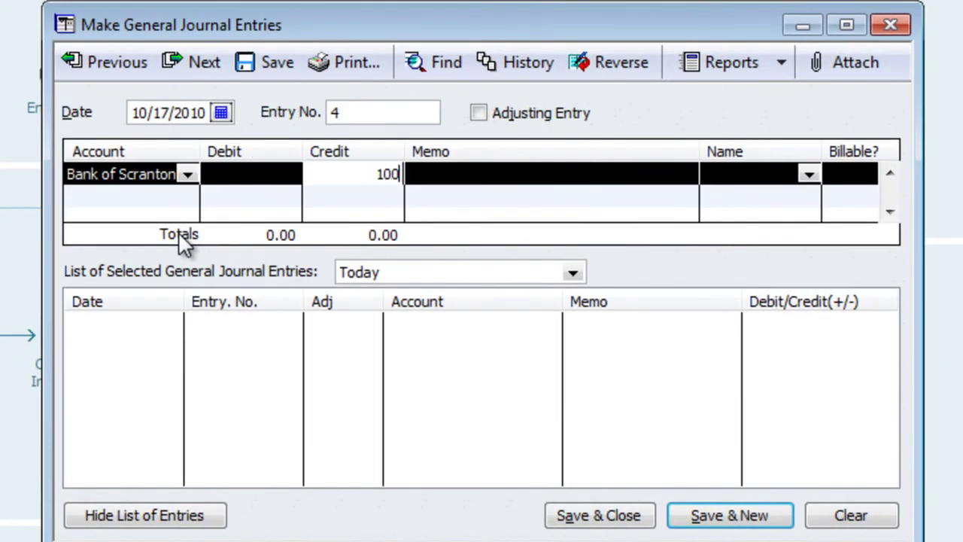
pyautogui.press('Tab')
pyautogui.write('Aut')
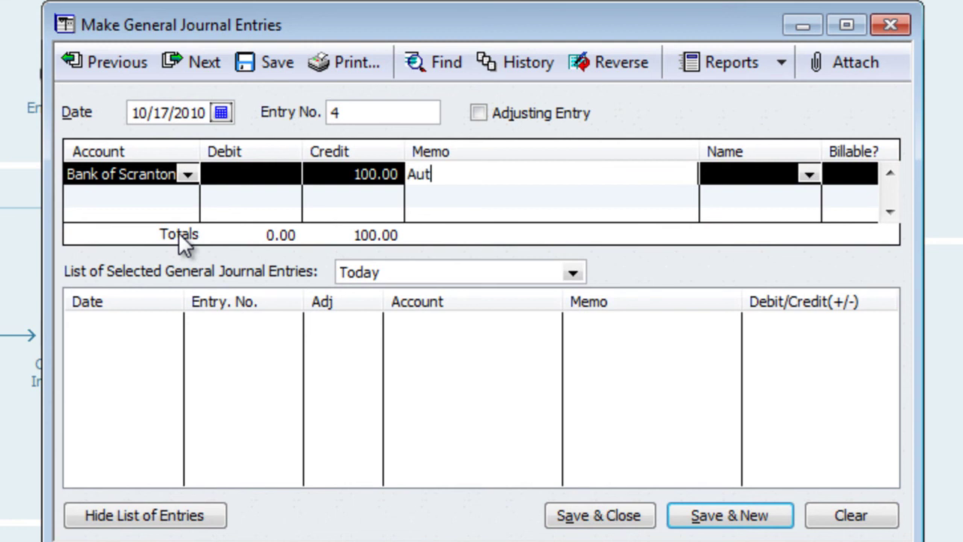
pyautogui.write('o Fill')
pyautogui.press('Tab')
pyautogui.press('Tab')
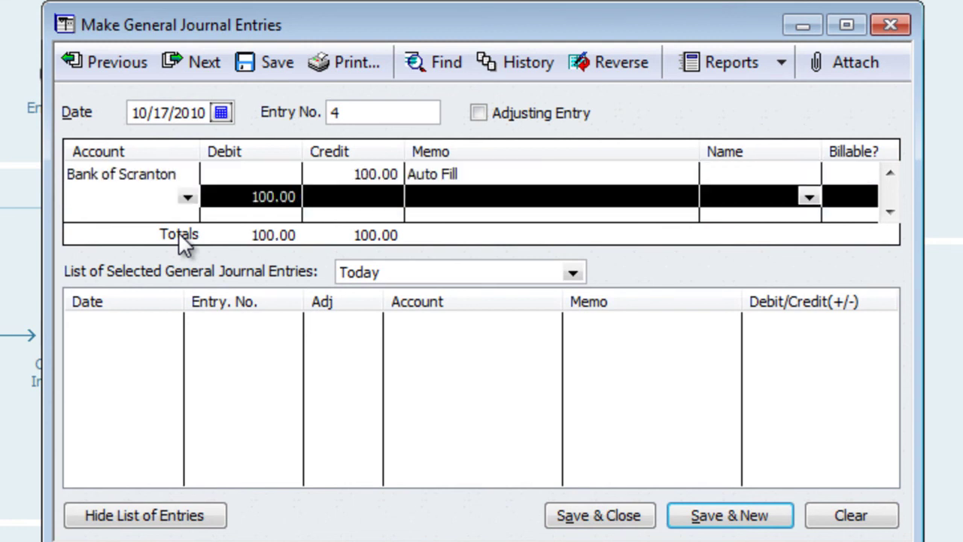
# - Debit Advertising and Promotion 50.00 on the second line, then start a third line's memo 'Aut'
pyautogui.write('Adv')
pyautogui.press('Tab')
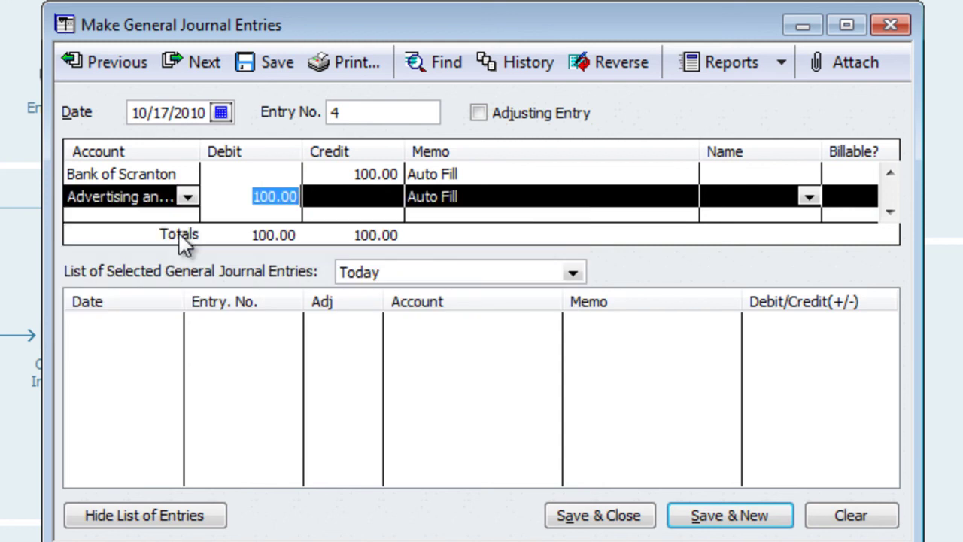
pyautogui.write('50')
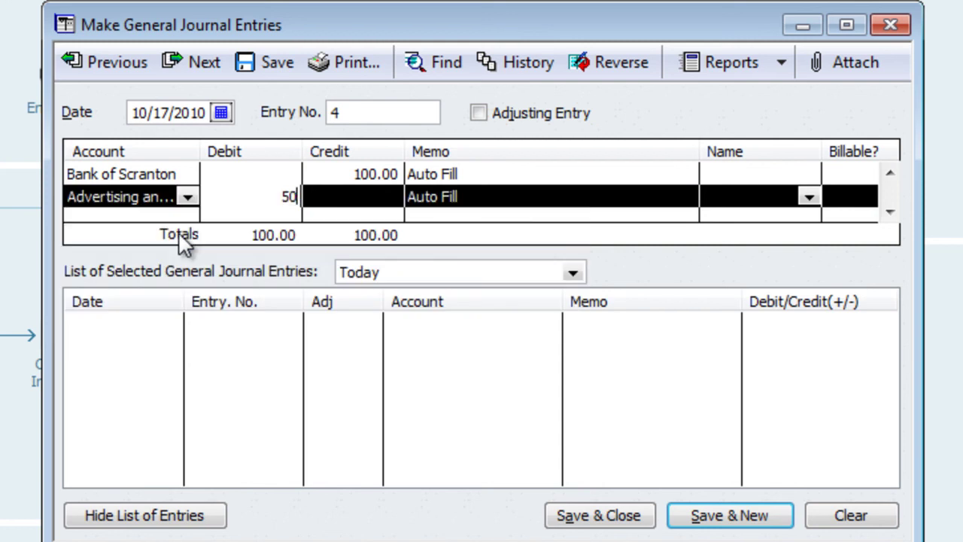
pyautogui.press('Tab')
pyautogui.press('Tab')
pyautogui.press('Tab')
pyautogui.press('Tab')
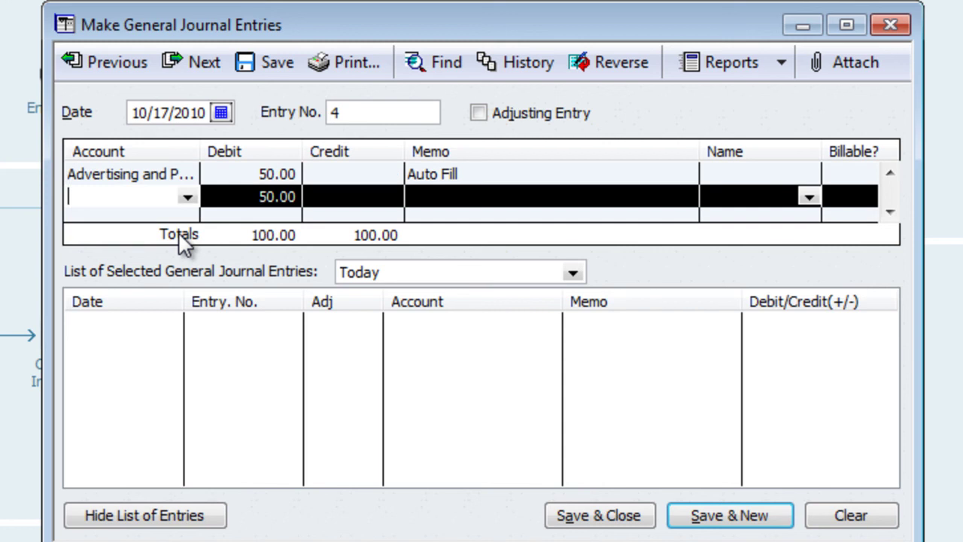
pyautogui.write('Aut')
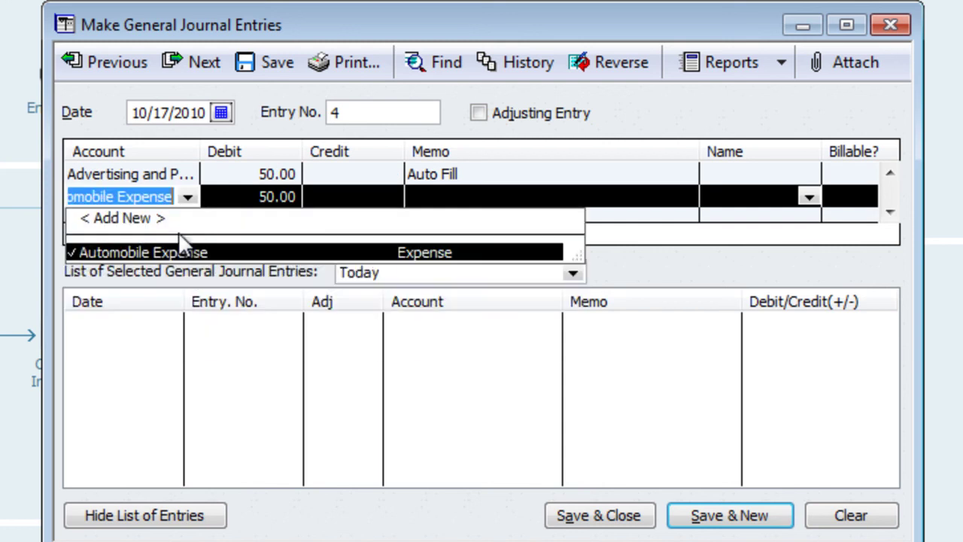